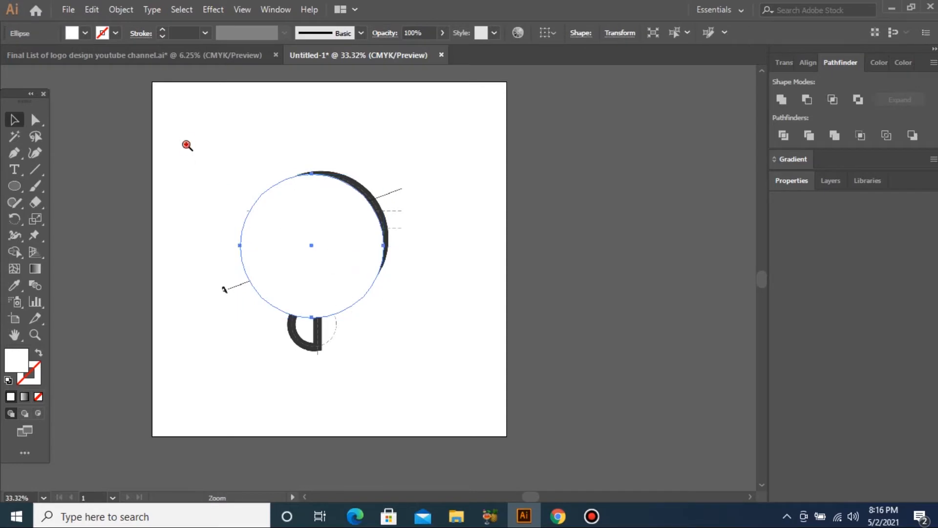
# Give the large circle a red BC0F0F outline and no fill.
pyautogui.doubleClick(19, 359)
pyautogui.click(638, 204)
pyautogui.click(729, 176)
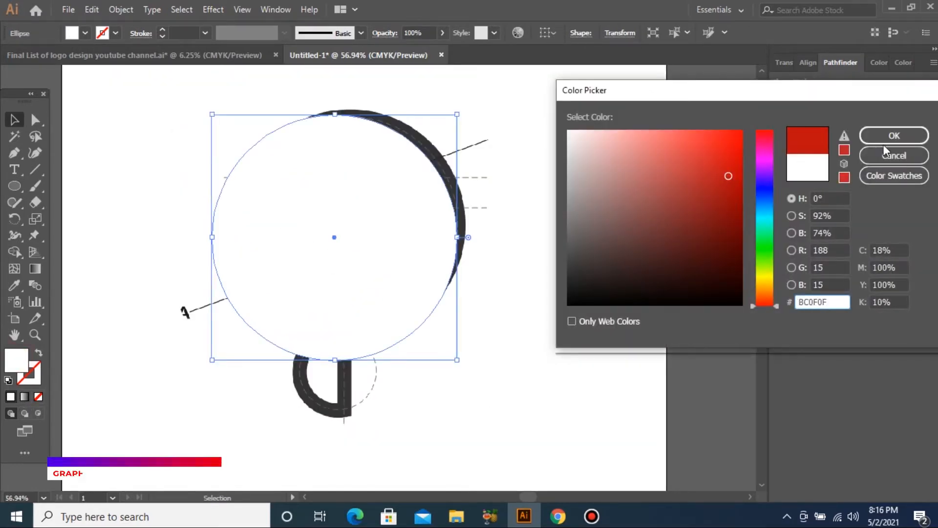
pyautogui.click(894, 135)
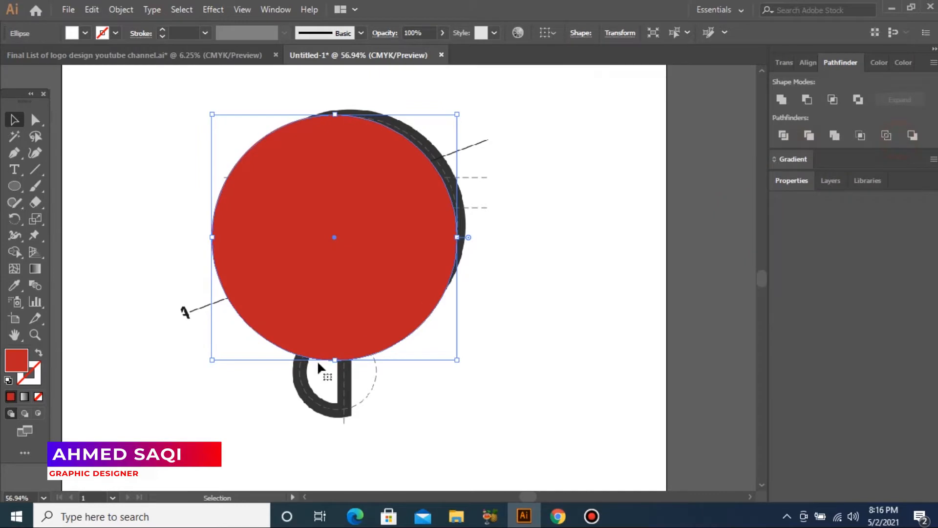
pyautogui.click(38, 353)
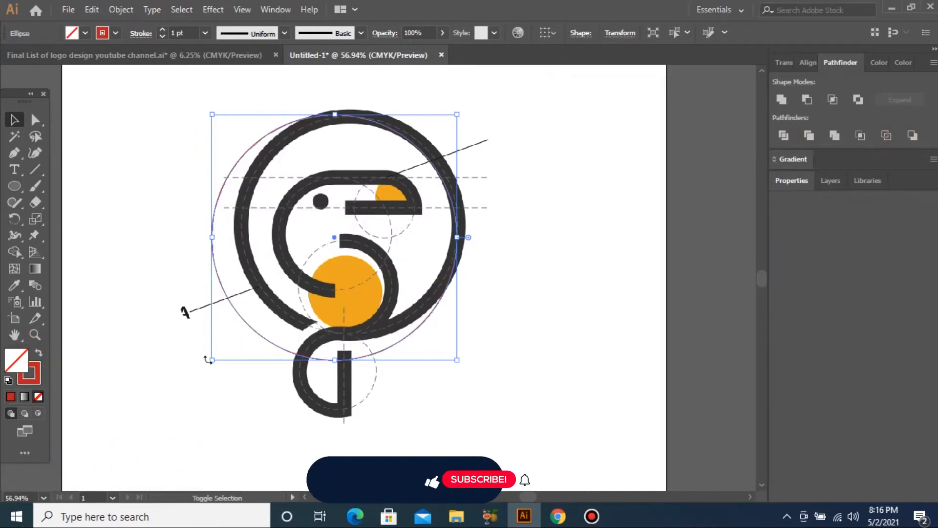
# Scale the red circle to fit the logo's outer ring.
pyautogui.moveTo(213, 360)
pyautogui.mouseDown()
pyautogui.moveTo(245, 339)
pyautogui.moveTo(236, 344)
pyautogui.mouseUp()
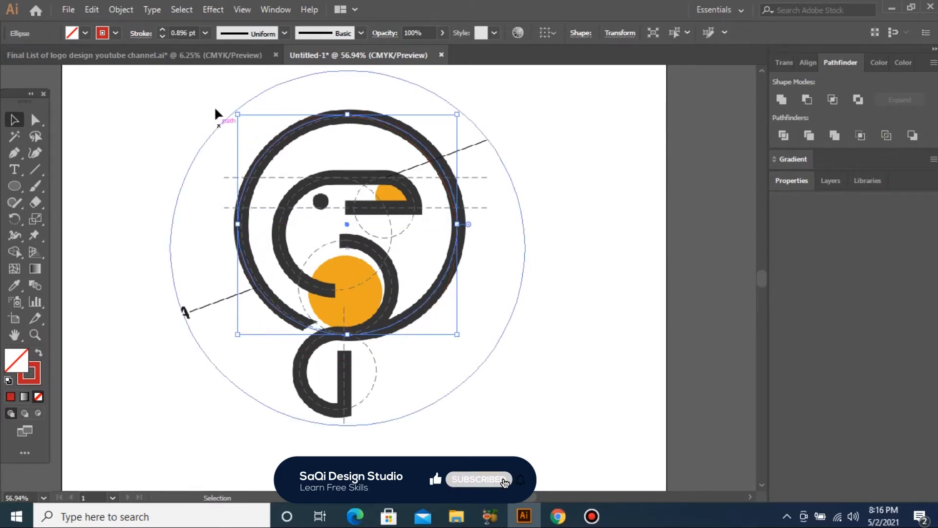
pyautogui.moveTo(236, 119)
pyautogui.mouseDown()
pyautogui.moveTo(235, 109)
pyautogui.moveTo(242, 116)
pyautogui.mouseUp()
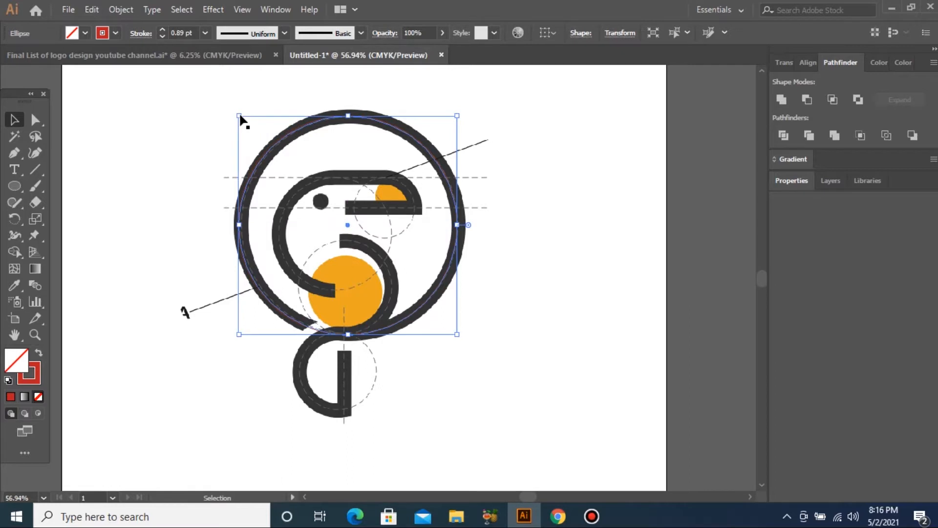
pyautogui.moveTo(457, 116)
pyautogui.mouseDown()
pyautogui.moveTo(417, 204)
pyautogui.moveTo(479, 167)
pyautogui.moveTo(467, 162)
pyautogui.moveTo(462, 173)
pyautogui.mouseUp()
# Place and resize circle copies over the head curve and the belly curve around the orange circle.
pyautogui.moveTo(347, 228); pyautogui.dragTo(328, 228)
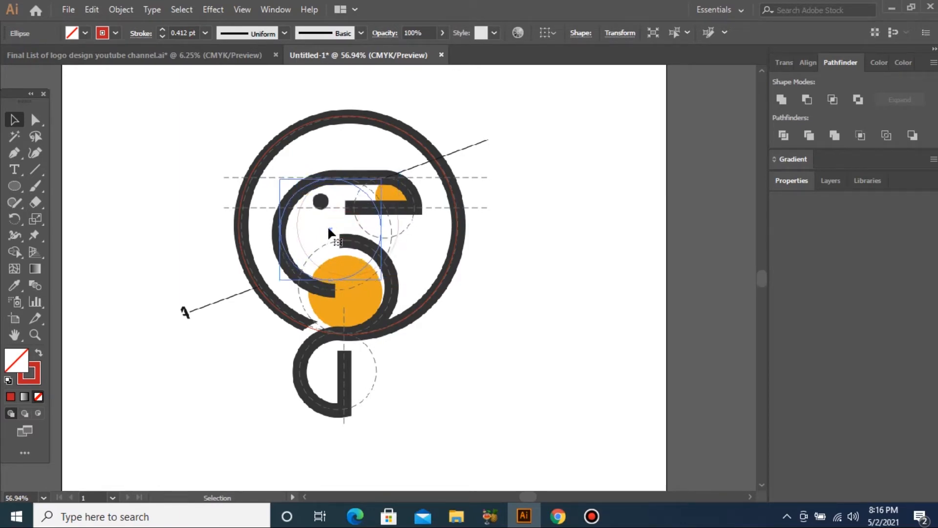
pyautogui.moveTo(382, 280)
pyautogui.mouseDown()
pyautogui.moveTo(415, 294)
pyautogui.moveTo(400, 286)
pyautogui.mouseUp()
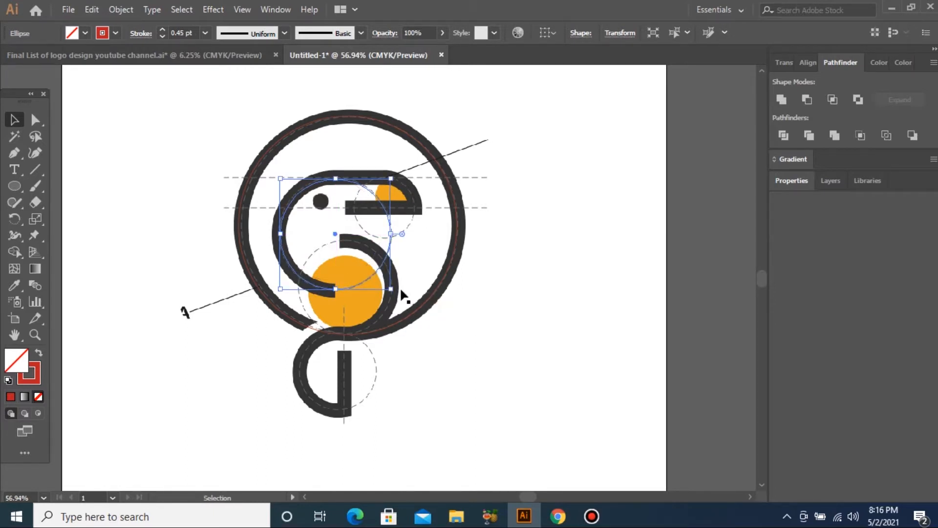
pyautogui.press('a')
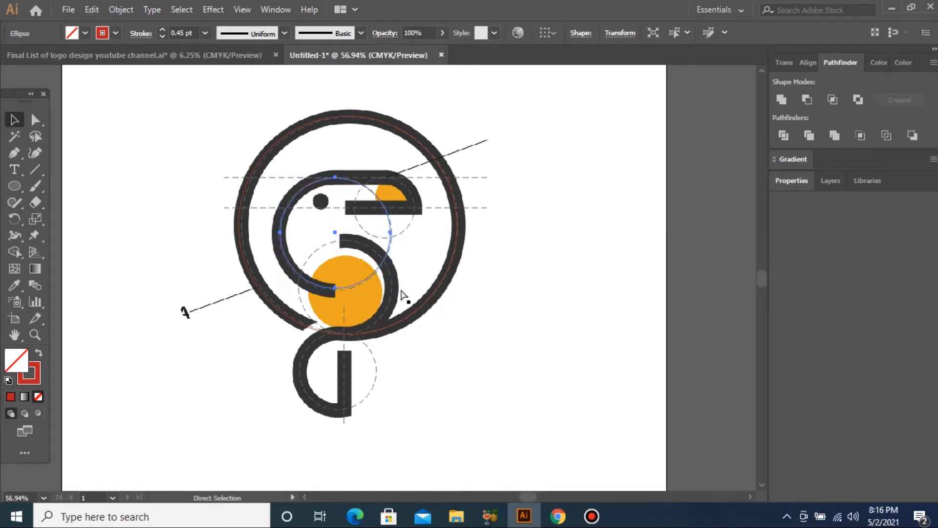
pyautogui.press('v')
pyautogui.moveTo(335, 235)
pyautogui.mouseDown()
pyautogui.moveTo(337, 215)
pyautogui.moveTo(348, 311)
pyautogui.moveTo(327, 252)
pyautogui.moveTo(299, 238)
pyautogui.mouseUp()
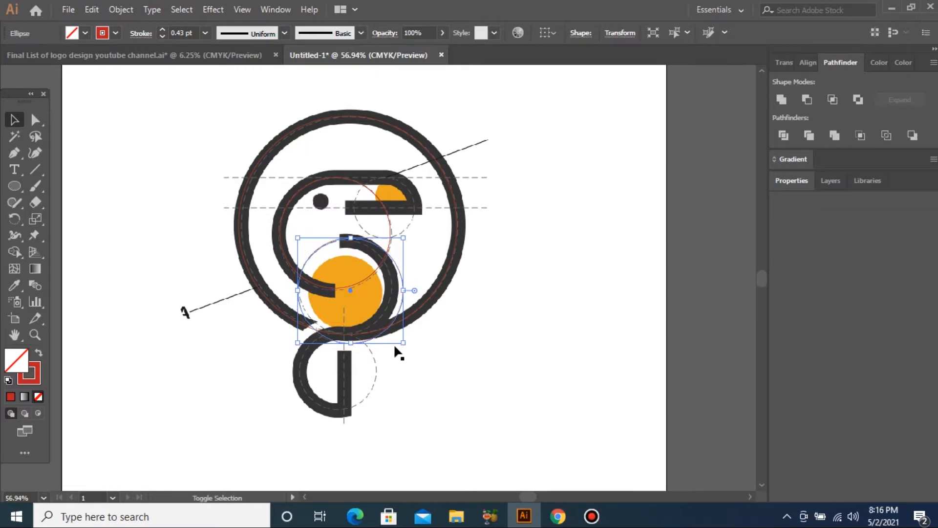
pyautogui.moveTo(404, 343); pyautogui.dragTo(391, 334)
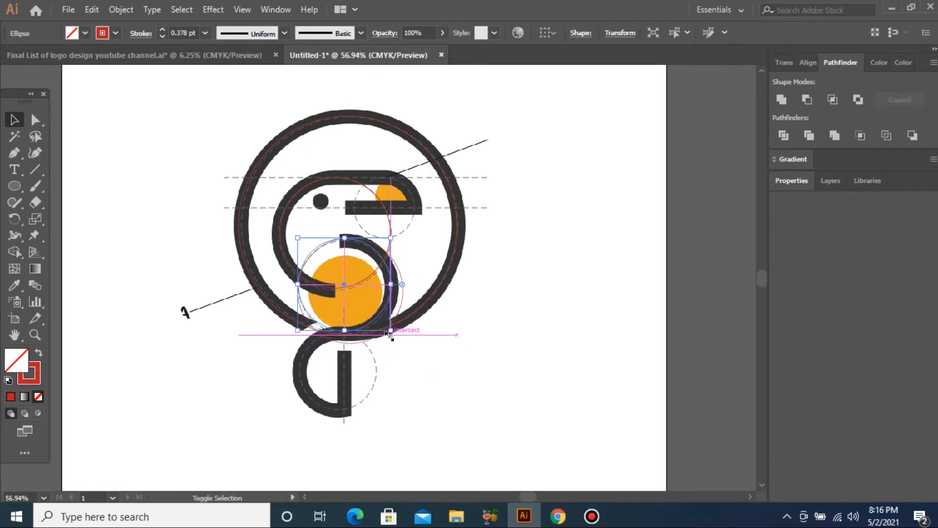
pyautogui.press('Right')
pyautogui.press('Right')
pyautogui.press('Right')
pyautogui.press('Right')
pyautogui.press('Right')
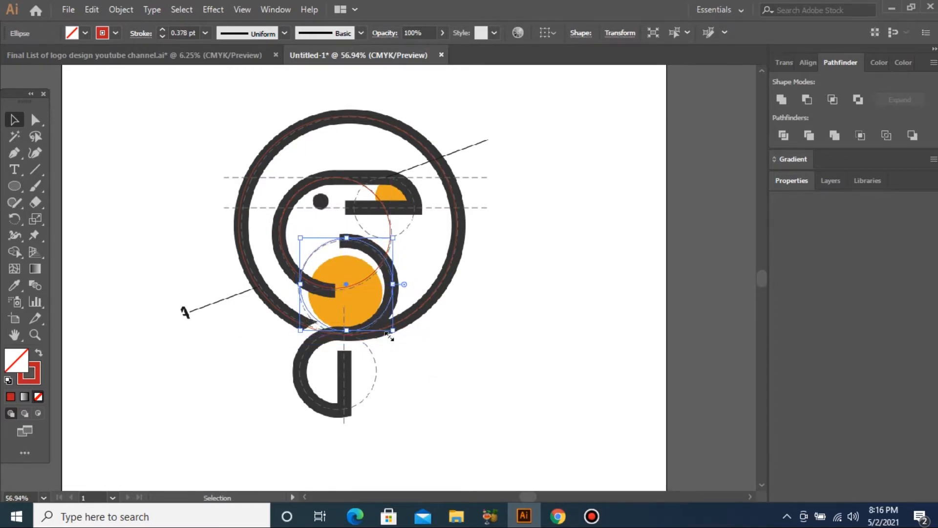
pyautogui.press('Down')
pyautogui.press('Down')
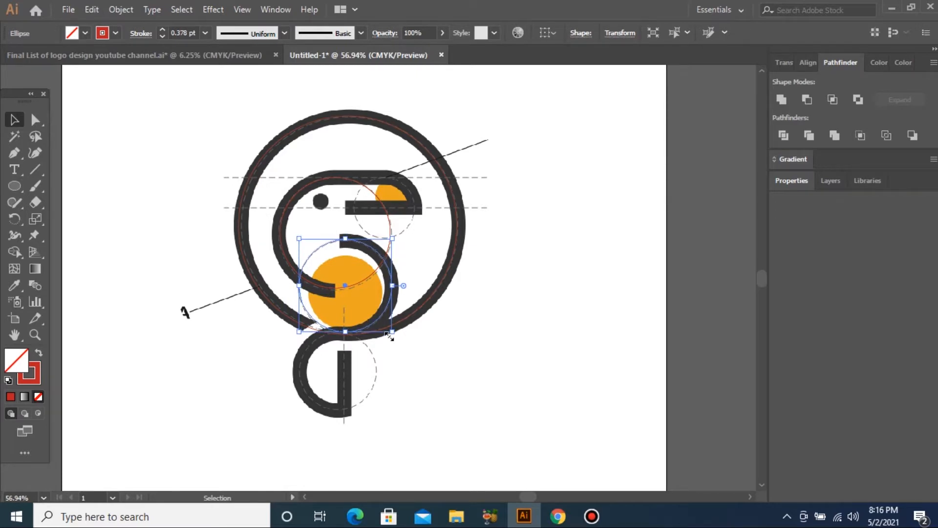
# Fit a guide circle onto the lower tail loop.
pyautogui.moveTo(343, 288); pyautogui.dragTo(338, 378)
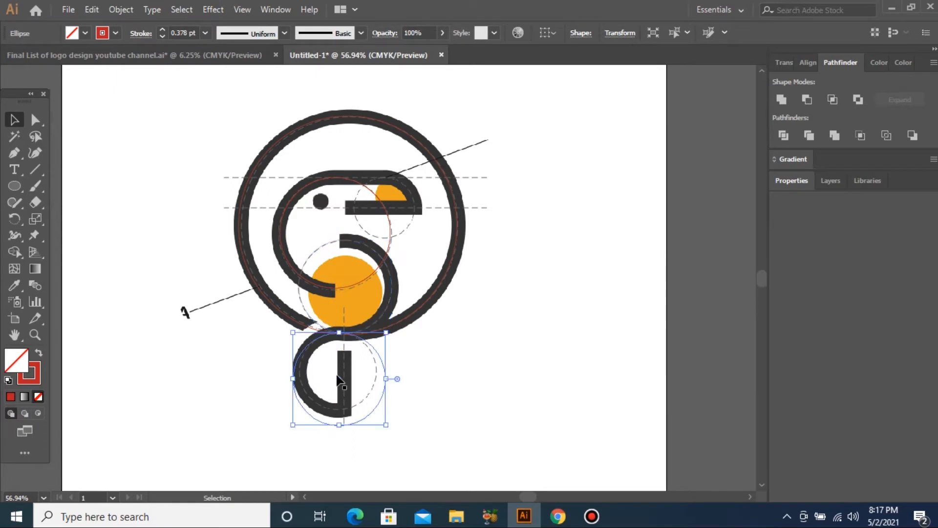
pyautogui.moveTo(381, 421); pyautogui.dragTo(374, 413)
pyautogui.press('Right')
pyautogui.press('Right')
pyautogui.press('Right')
pyautogui.press('Right')
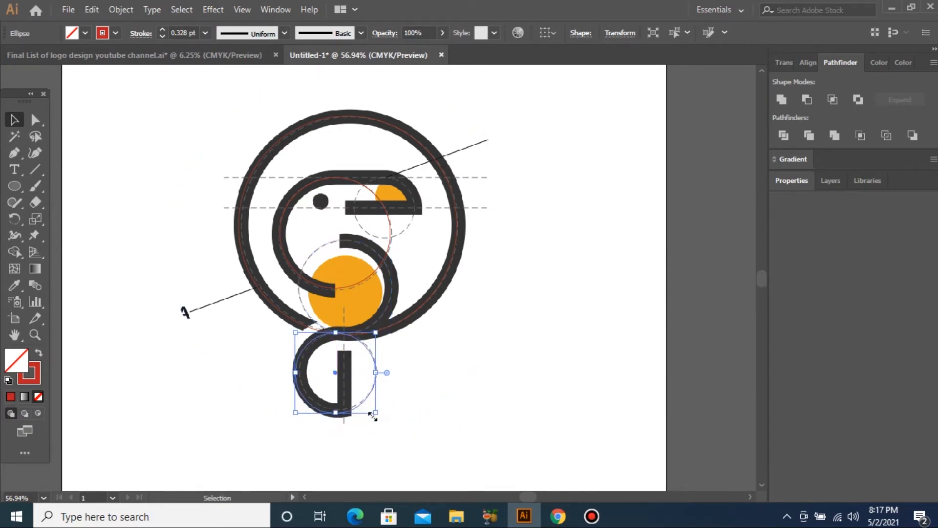
pyautogui.moveTo(297, 413); pyautogui.dragTo(299, 409)
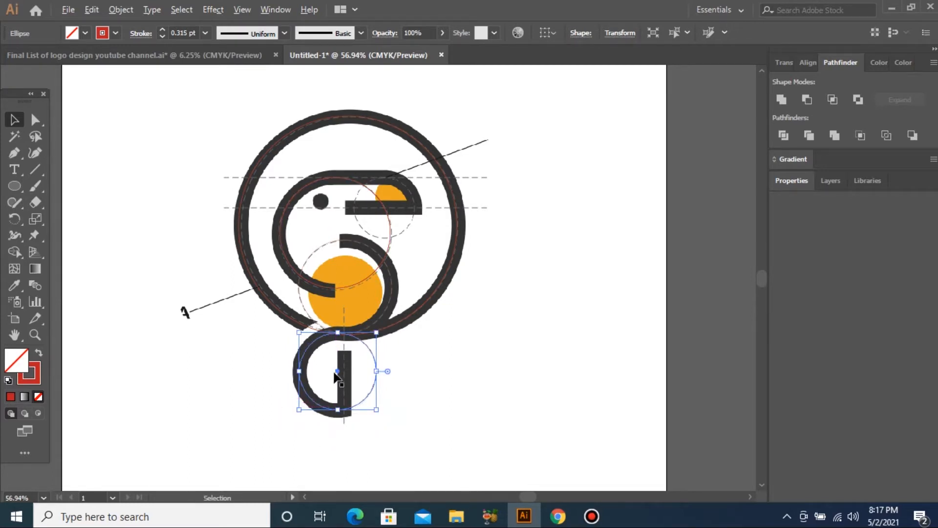
# Fit a smaller guide circle around the orange beak piece, then deselect.
pyautogui.moveTo(338, 374); pyautogui.dragTo(380, 213)
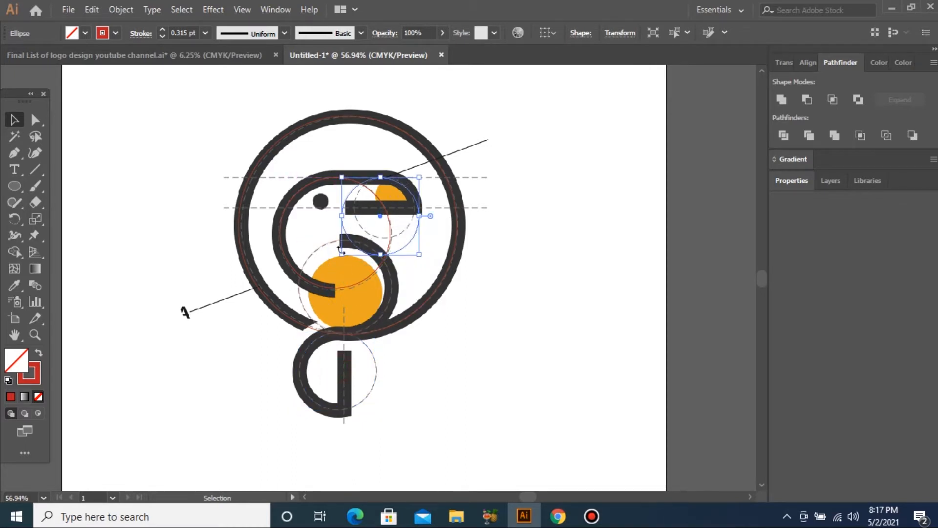
pyautogui.moveTo(342, 254); pyautogui.dragTo(361, 236)
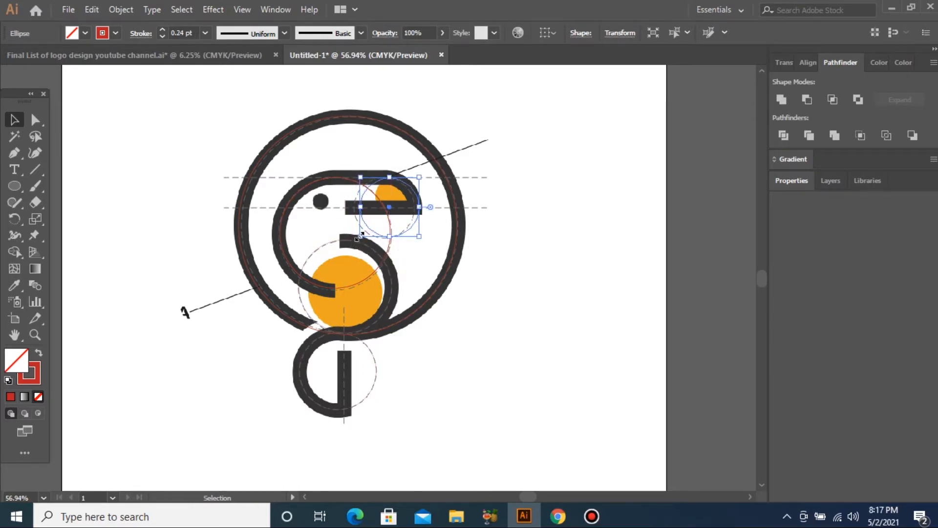
pyautogui.press('Left')
pyautogui.press('Left')
pyautogui.press('Left')
pyautogui.press('Left')
pyautogui.press('Left')
pyautogui.press('Left')
pyautogui.press('Left')
pyautogui.press('Left')
pyautogui.press('Left')
pyautogui.press('Left')
pyautogui.press('Left')
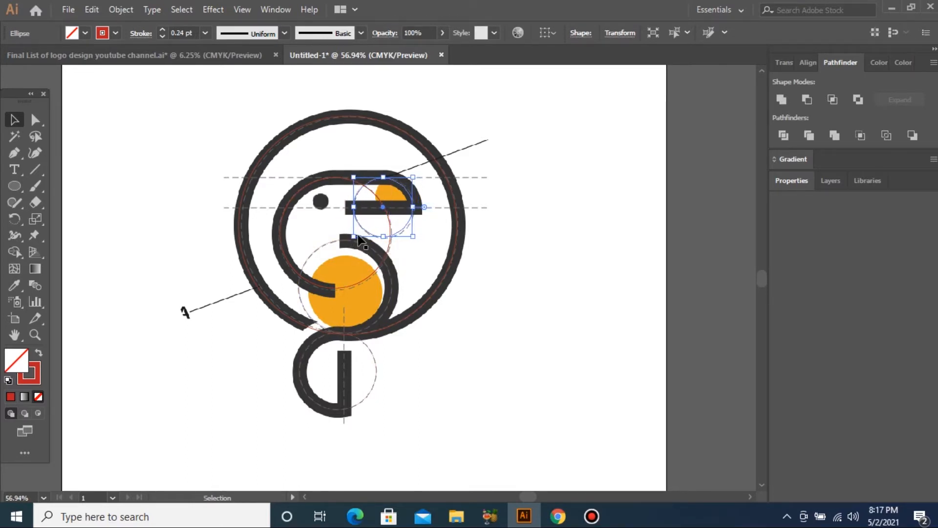
pyautogui.press('Right')
pyautogui.press('Right')
pyautogui.press('Right')
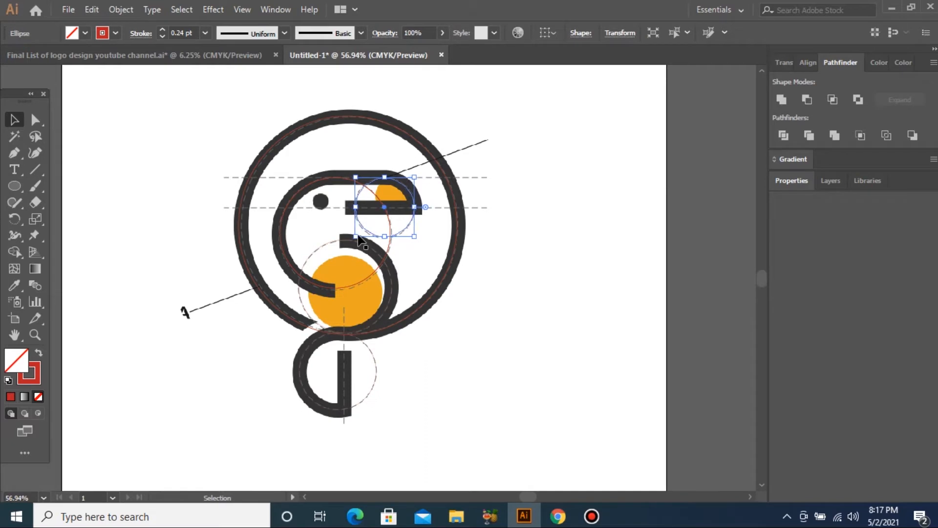
pyautogui.click(126, 325)
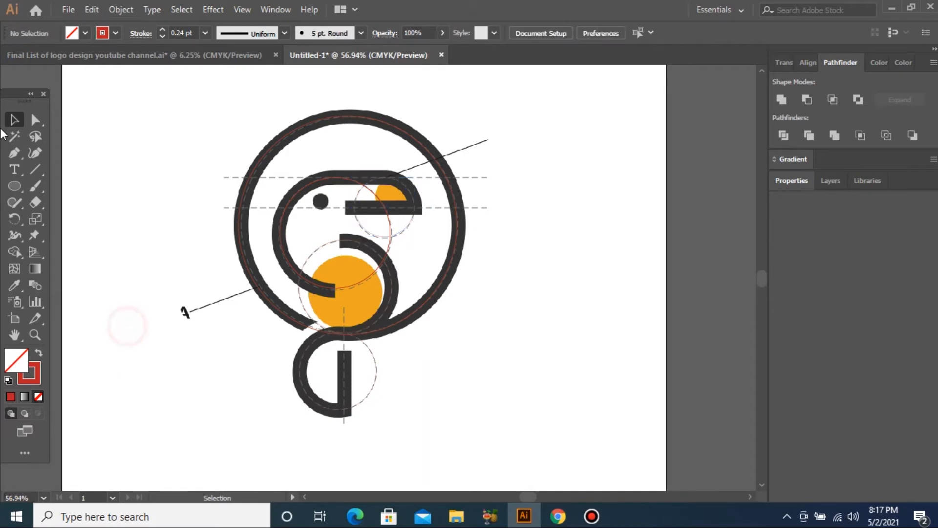
# Draw lines along the upper and lower guides and a vertical stem down to the bottom guide.
pyautogui.click(219, 177)
pyautogui.click(498, 177)
pyautogui.press('Return')
pyautogui.click(220, 207)
pyautogui.click(487, 210)
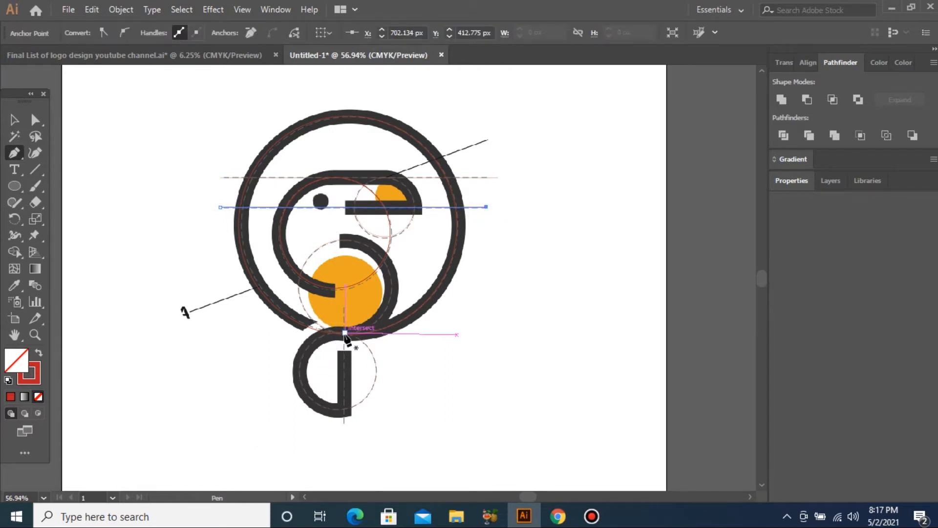
pyautogui.click(344, 316)
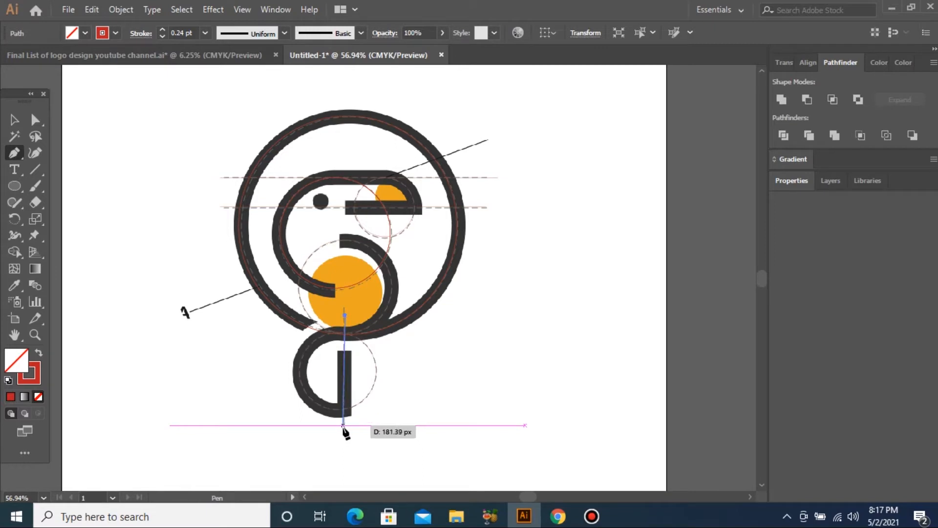
pyautogui.click(344, 425)
pyautogui.press('v')
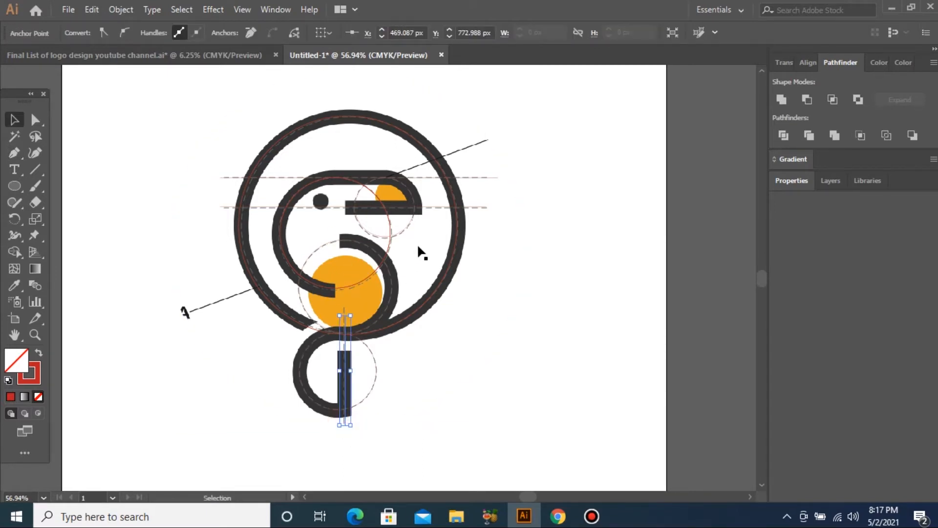
# Move the logo artwork off the artboard to the right and zoom to the sketch.
pyautogui.scroll(-5, 417, 243)
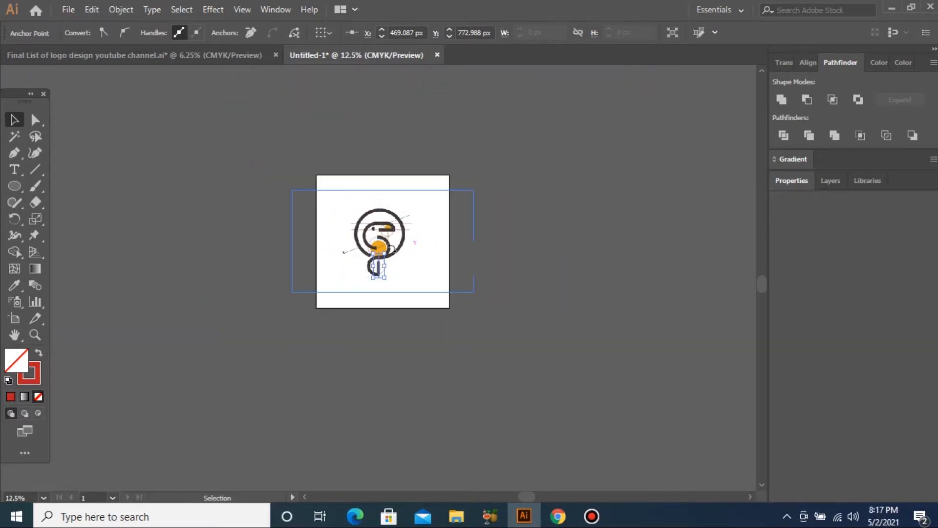
pyautogui.moveTo(386, 237); pyautogui.dragTo(643, 237)
pyautogui.press('z')
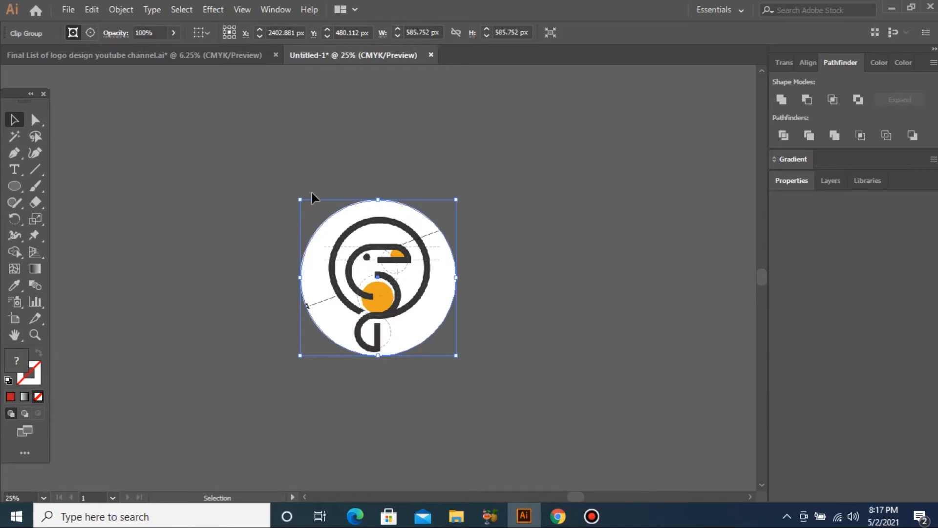
pyautogui.hotkey('ctrl', '-')
pyautogui.hotkey('ctrl', '-')
pyautogui.hotkey('ctrl', '-')
pyautogui.moveTo(225, 225); pyautogui.dragTo(313, 362)
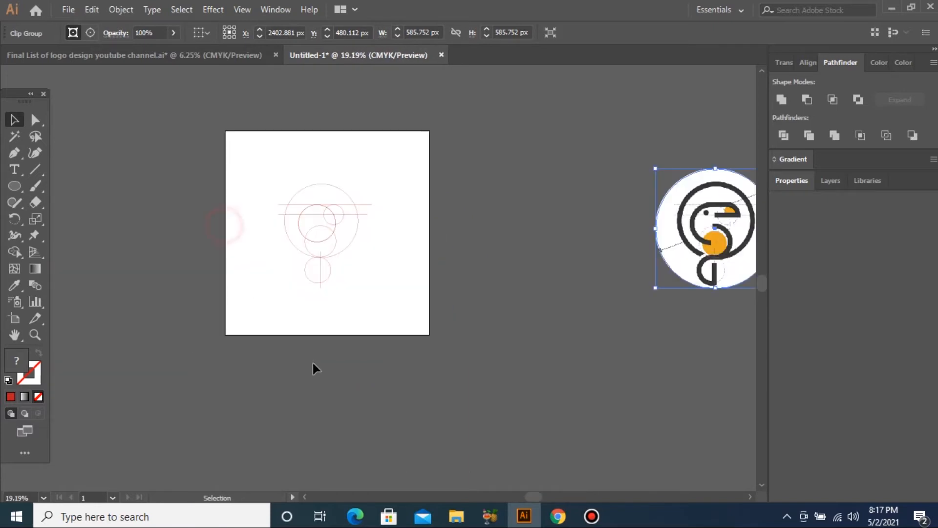
# Set the sketch's circles and lines to a 5 pt stroke.
pyautogui.moveTo(194, 150)
pyautogui.mouseDown()
pyautogui.moveTo(373, 262)
pyautogui.moveTo(328, 240)
pyautogui.mouseUp()
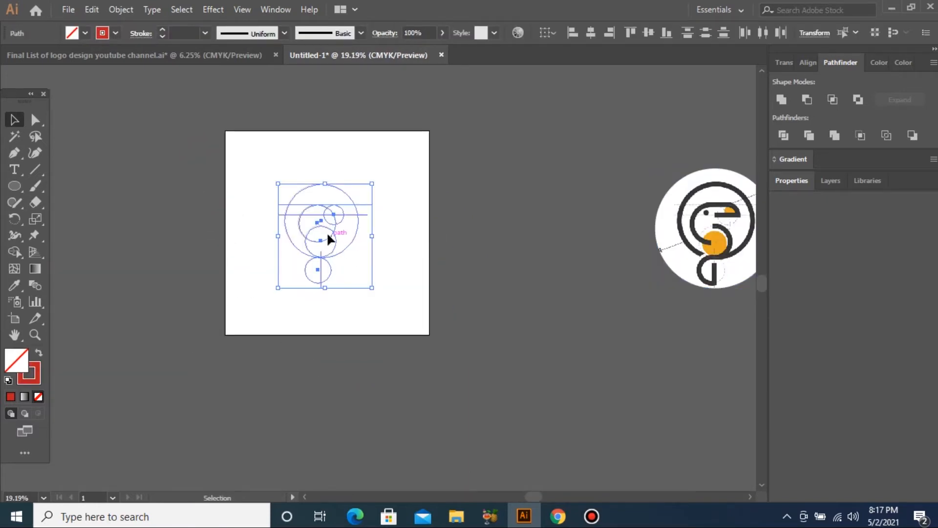
pyautogui.click(205, 33)
pyautogui.click(221, 122)
pyautogui.click(205, 33)
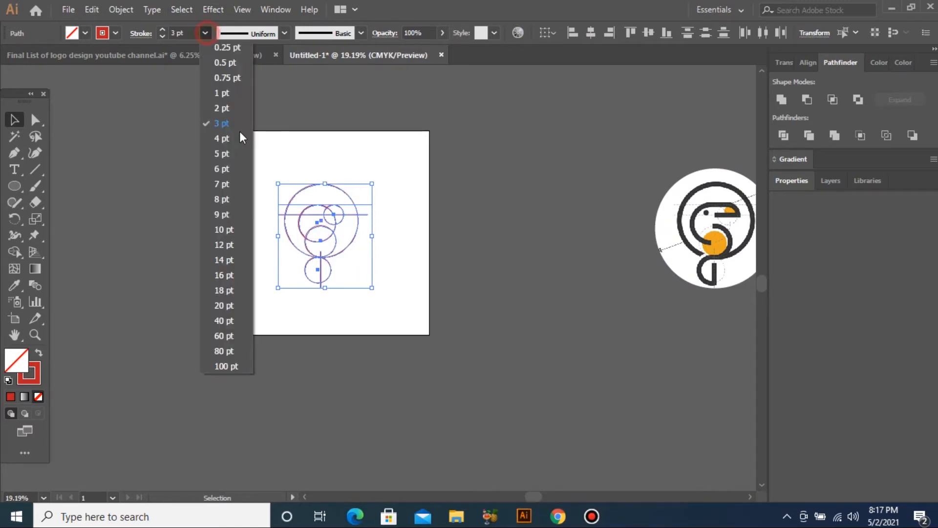
pyautogui.click(232, 155)
# Duplicate the sketch to the left of the artboard and reselect the artboard sketch.
pyautogui.moveTo(317, 224); pyautogui.dragTo(125, 216)
pyautogui.moveTo(203, 142); pyautogui.dragTo(402, 323)
pyautogui.moveTo(253, 126)
pyautogui.mouseDown()
pyautogui.moveTo(389, 324)
pyautogui.moveTo(511, 415)
pyautogui.mouseUp()
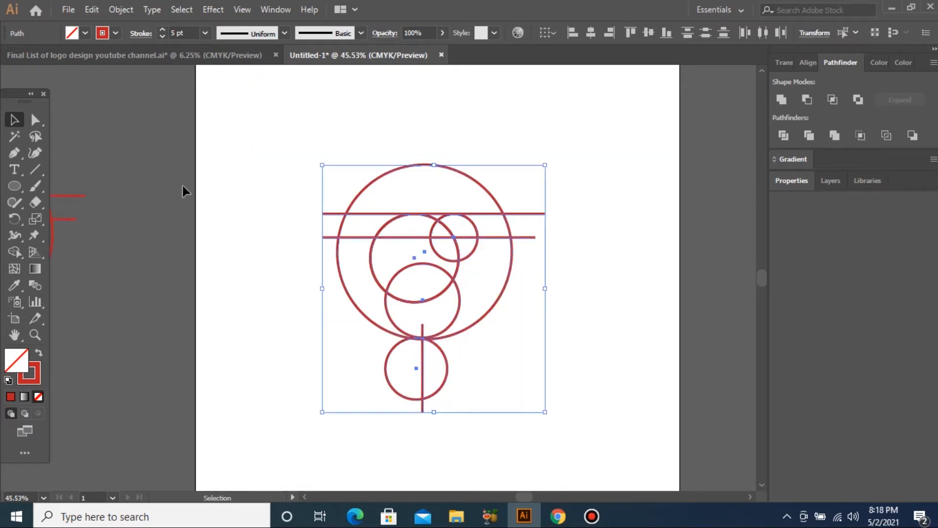
# Delete the medium circle's right anchor to open it into an arc.
pyautogui.click(35, 120)
pyautogui.scroll(2, 391, 291)
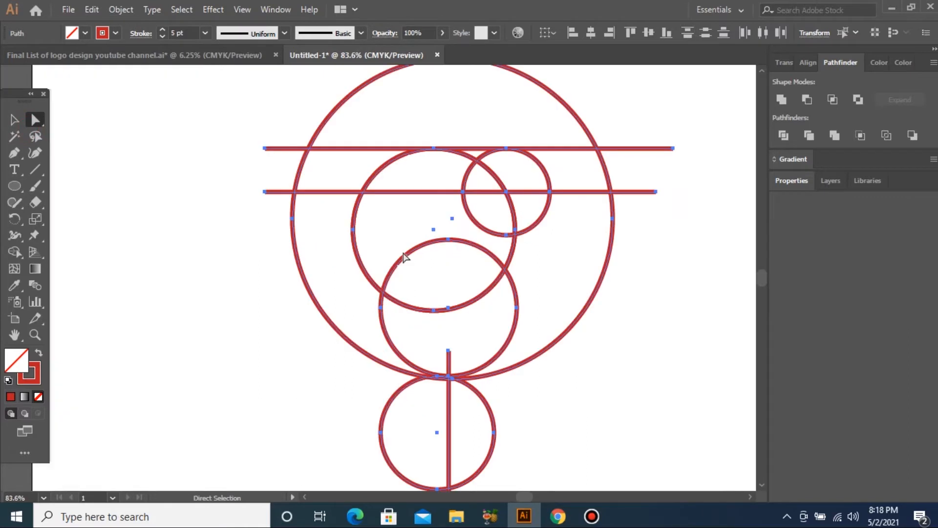
pyautogui.press('v')
pyautogui.moveTo(322, 224); pyautogui.dragTo(365, 241)
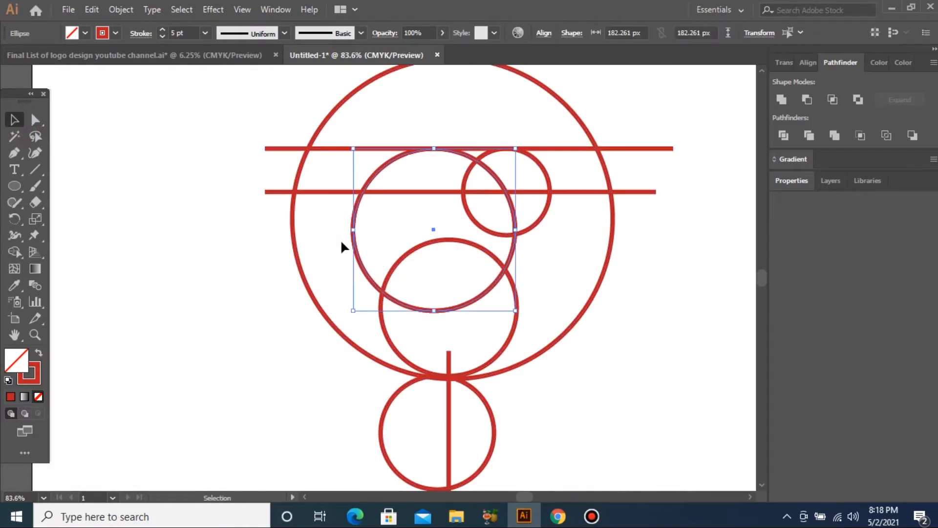
pyautogui.click(35, 120)
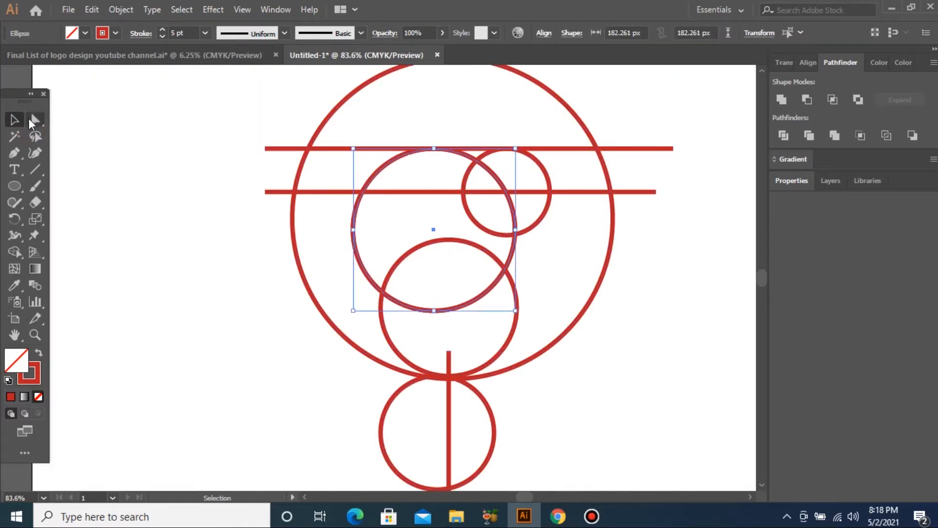
pyautogui.click(517, 229)
pyautogui.press('Delete')
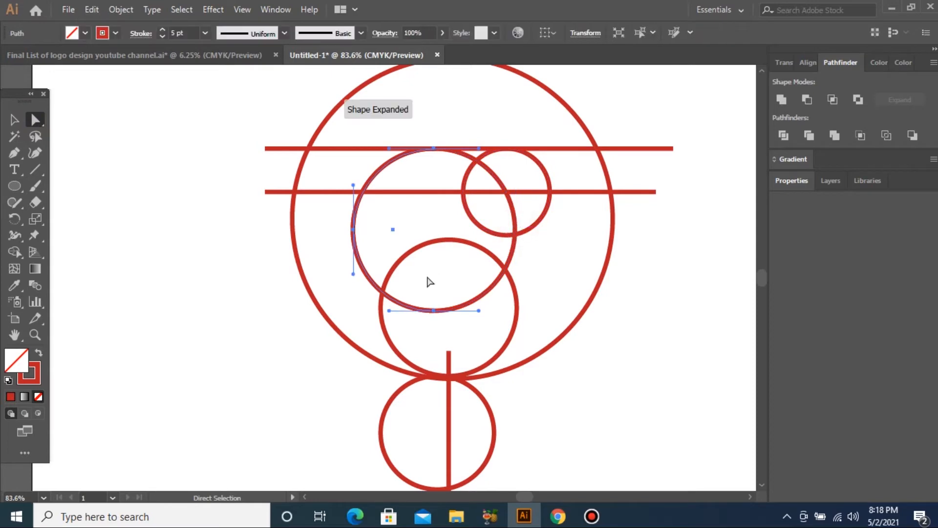
pyautogui.press('v')
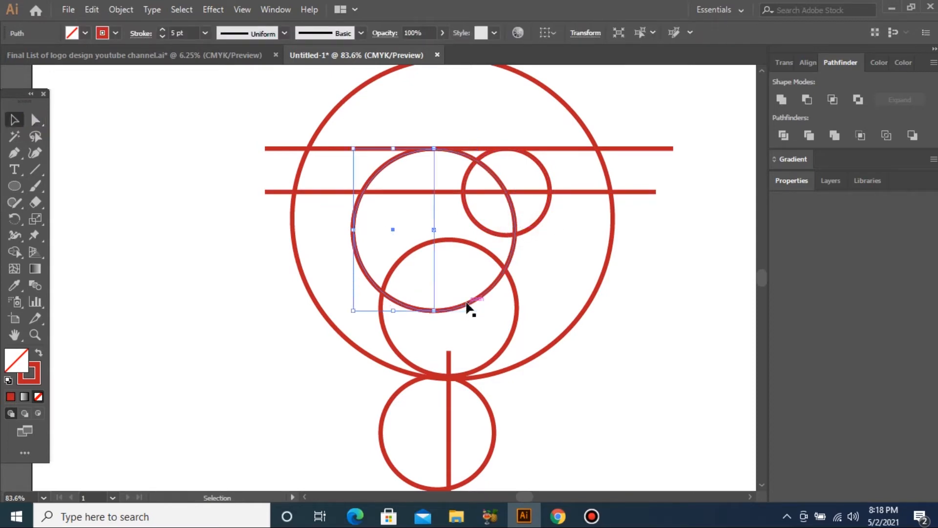
pyautogui.click(328, 267)
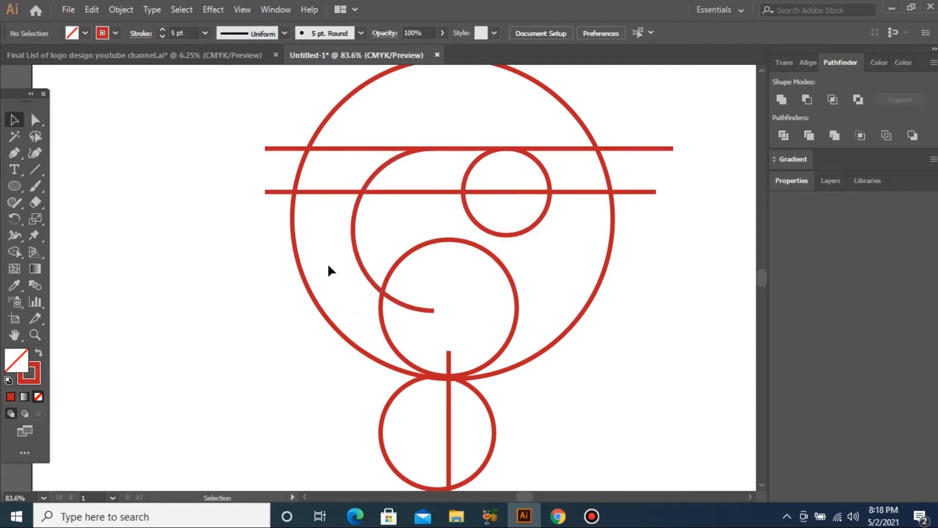
# Trim the lower-middle, bottom and small circles into half arcs by deleting one anchor each.
pyautogui.click(36, 120)
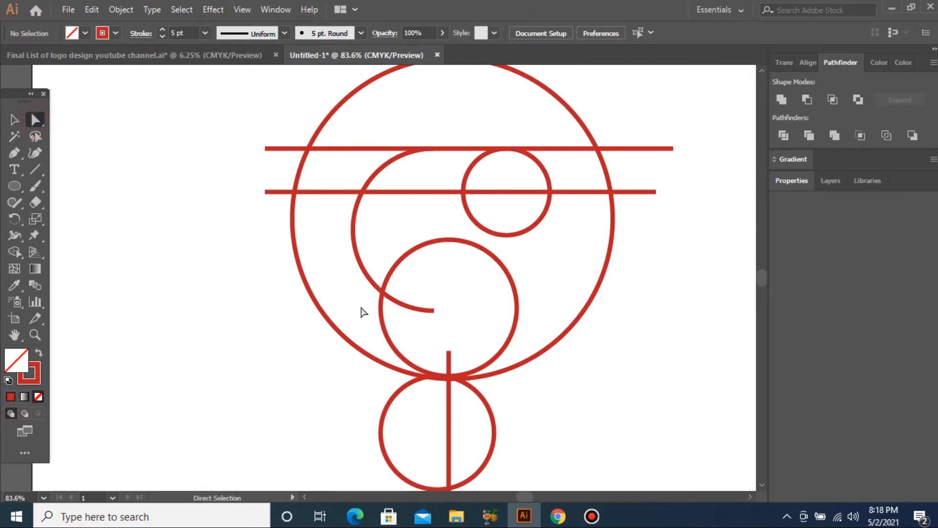
pyautogui.click(380, 308)
pyautogui.press('Delete')
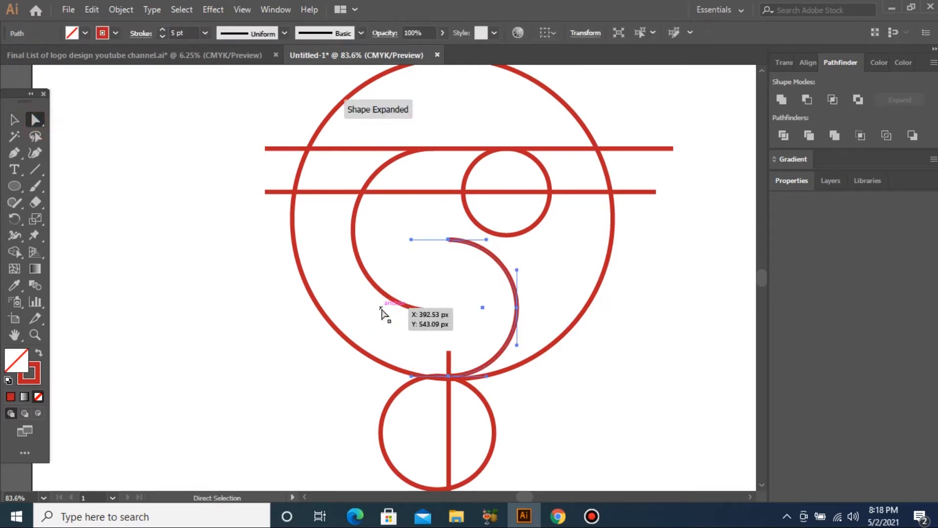
pyautogui.click(486, 411)
pyautogui.moveTo(511, 420); pyautogui.dragTo(466, 481)
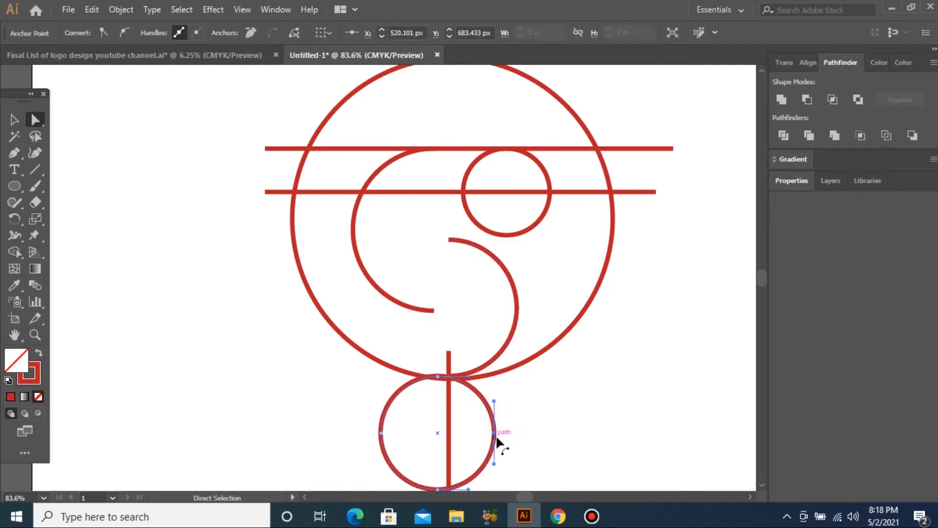
pyautogui.press('Delete')
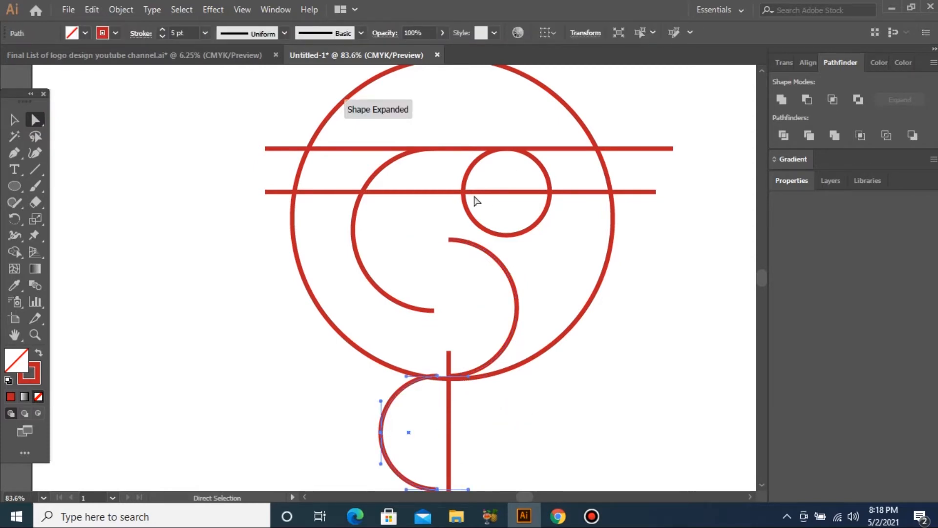
pyautogui.click(506, 235)
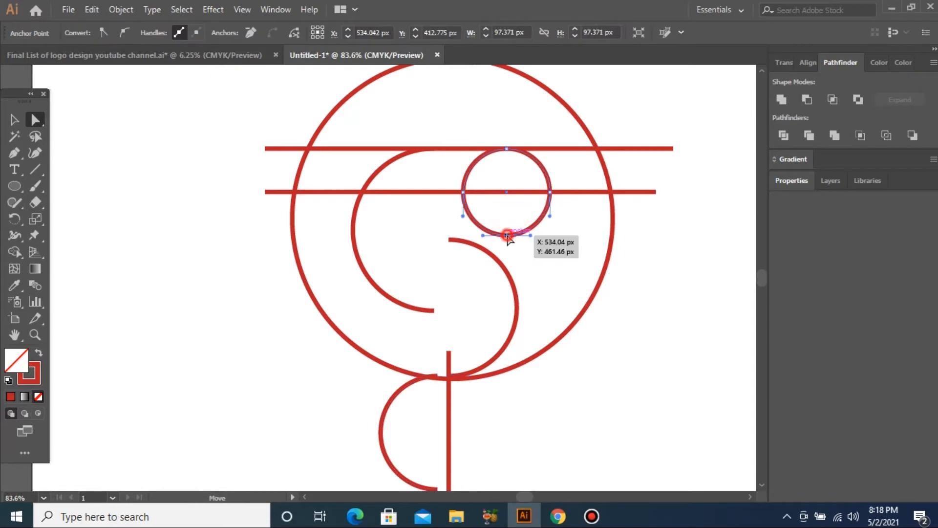
pyautogui.press('Delete')
# Select both horizontal lines for anchor editing.
pyautogui.press('v')
pyautogui.moveTo(203, 134); pyautogui.dragTo(274, 229)
pyautogui.click(35, 122)
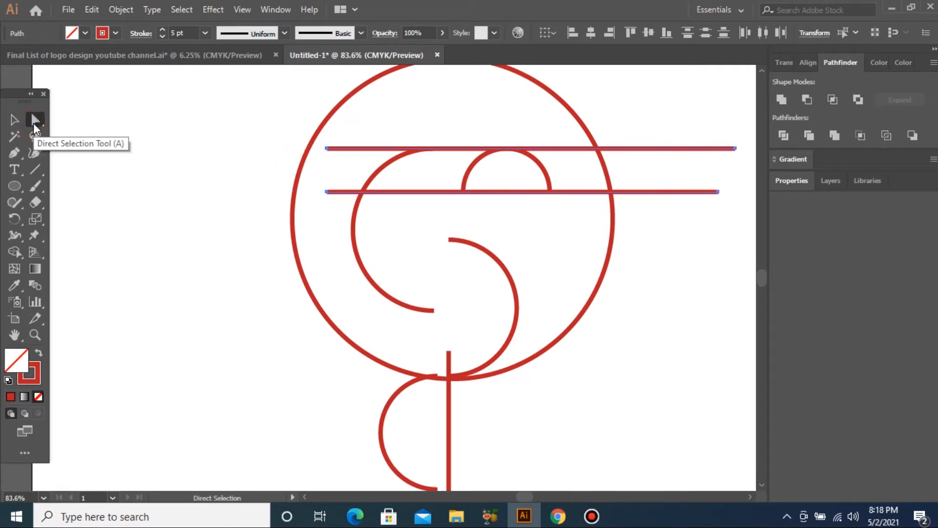
# Shorten the top and lower horizontal lines from their left ends.
pyautogui.hotkey('ctrl', '1')
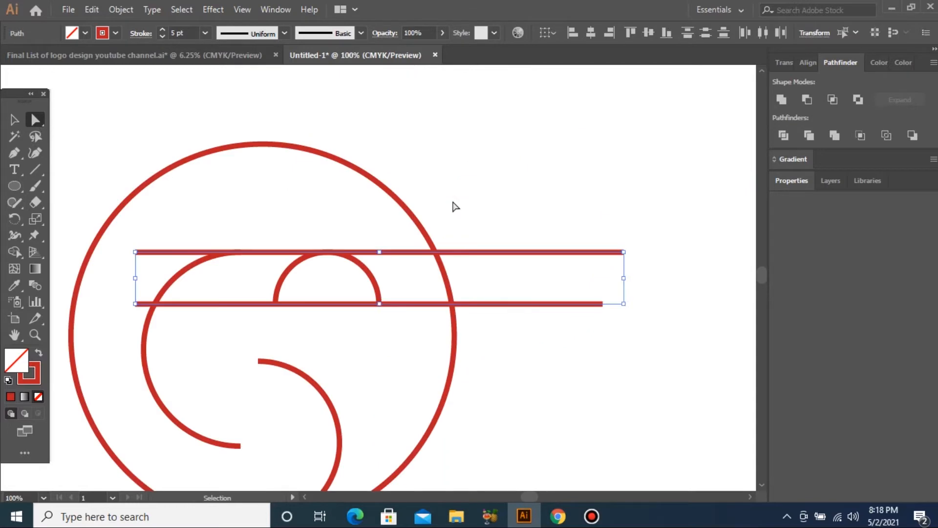
pyautogui.moveTo(544, 224); pyautogui.dragTo(664, 398)
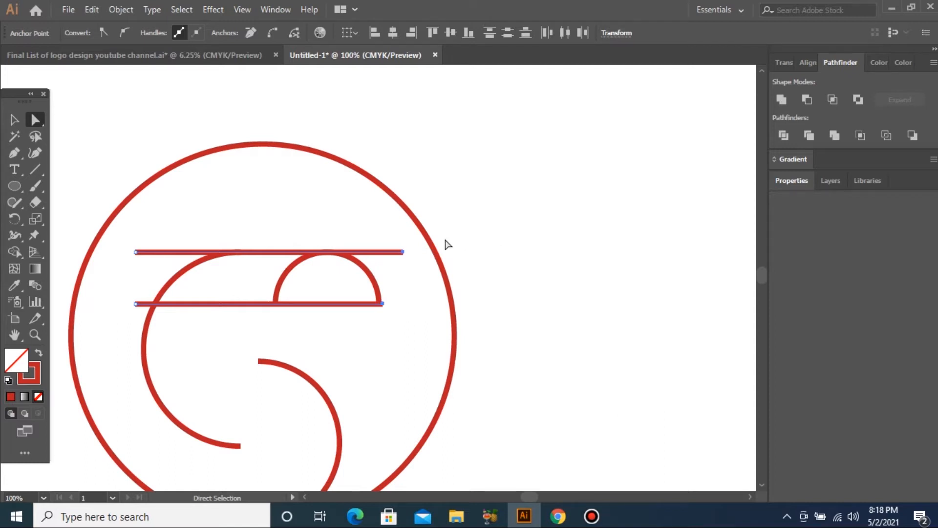
pyautogui.moveTo(390, 240); pyautogui.dragTo(426, 286)
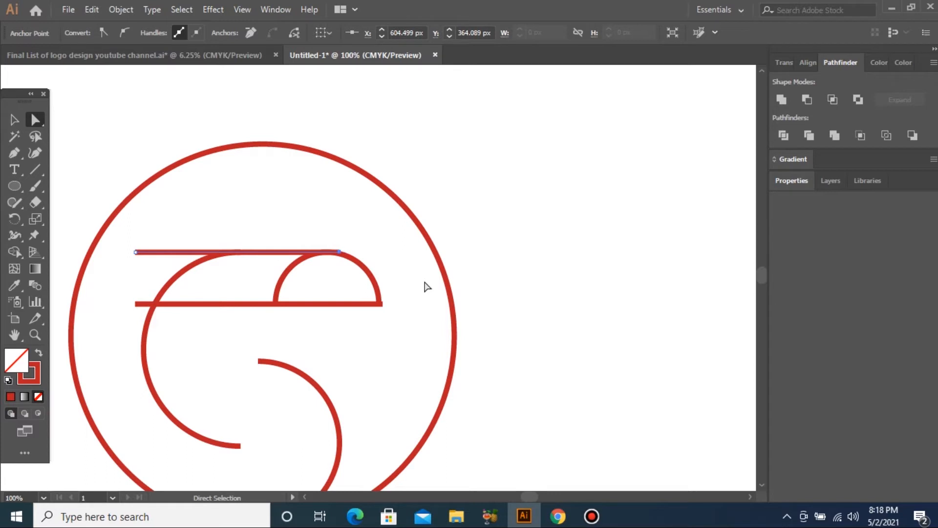
pyautogui.moveTo(117, 247); pyautogui.dragTo(151, 270)
pyautogui.press('Right')
pyautogui.press('Right')
pyautogui.press('Right')
pyautogui.press('Right')
pyautogui.press('Right')
pyautogui.press('Right')
pyautogui.press('Right')
pyautogui.press('Right')
pyautogui.press('Right')
pyautogui.press('Right')
pyautogui.press('Right')
pyautogui.press('Right')
pyautogui.press('Right')
pyautogui.press('Right')
pyautogui.press('Right')
pyautogui.press('Right')
pyautogui.press('Right')
pyautogui.press('Right')
pyautogui.press('Right')
pyautogui.press('Right')
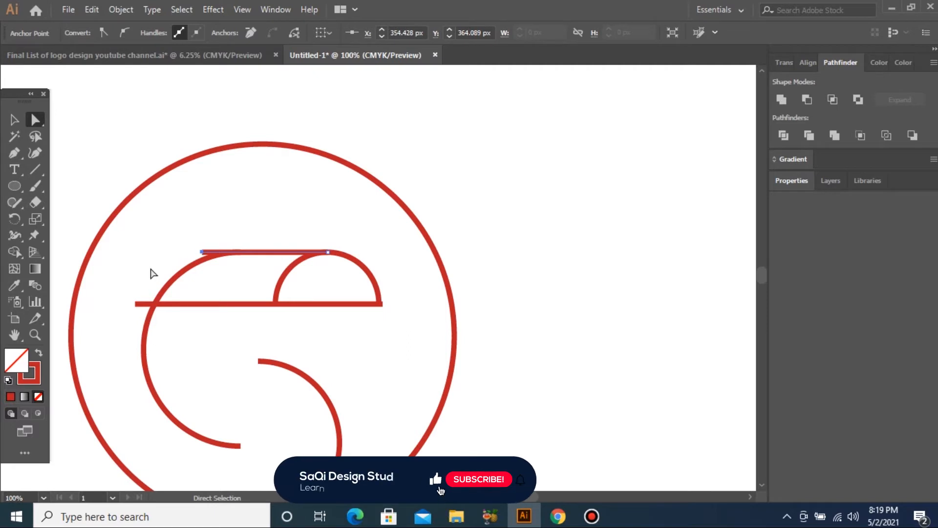
pyautogui.press('Right')
pyautogui.press('Right')
pyautogui.press('Right')
pyautogui.press('Right')
pyautogui.press('Right')
pyautogui.press('Right')
pyautogui.press('Right')
pyautogui.press('Right')
pyautogui.press('Right')
pyautogui.press('Right')
pyautogui.press('Right')
pyautogui.press('Right')
pyautogui.press('Right')
pyautogui.press('Right')
pyautogui.press('Right')
pyautogui.press('Right')
pyautogui.press('Right')
pyautogui.press('Right')
pyautogui.press('Right')
pyautogui.press('Right')
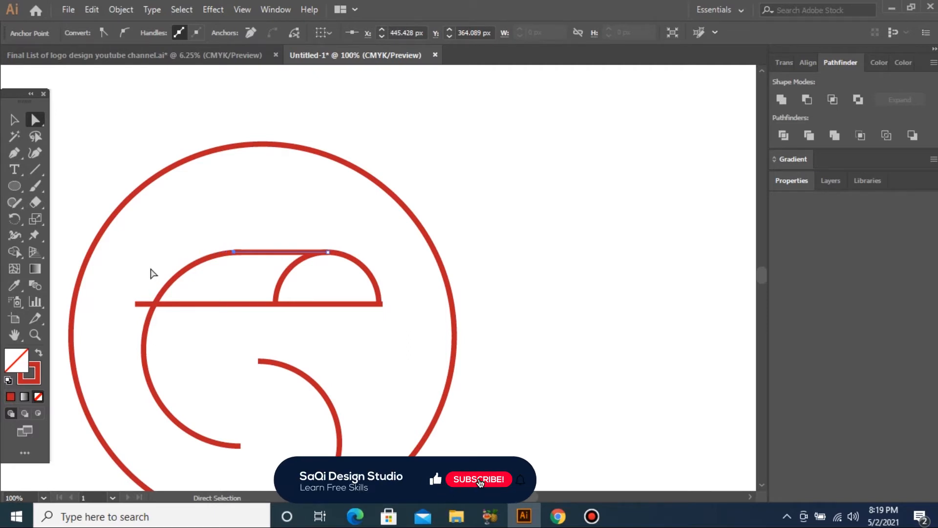
pyautogui.press('Right')
pyautogui.moveTo(113, 277); pyautogui.dragTo(144, 317)
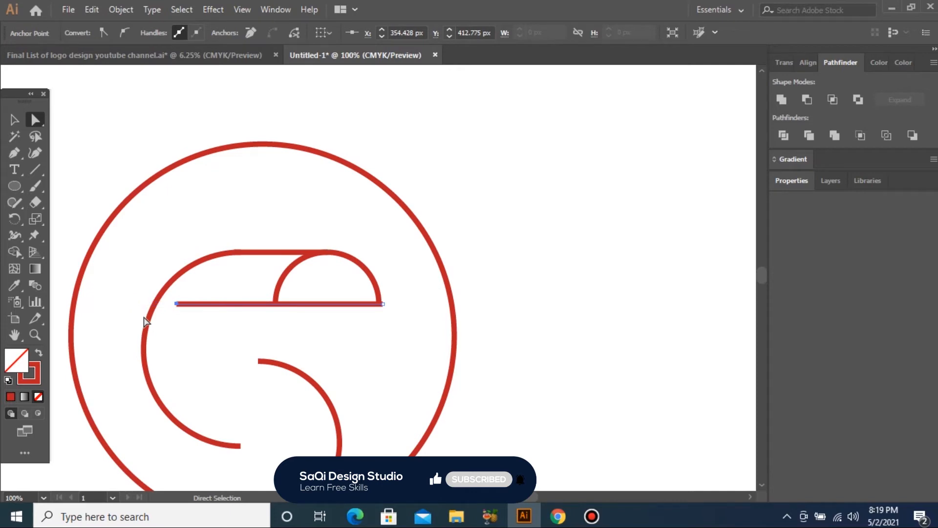
pyautogui.press('Right')
pyautogui.press('Right')
pyautogui.press('Right')
pyautogui.press('Right')
pyautogui.press('Right')
pyautogui.press('Right')
pyautogui.press('Right')
pyautogui.press('Right')
pyautogui.press('Right')
pyautogui.press('Right')
pyautogui.press('Right')
pyautogui.press('Right')
pyautogui.press('Right')
pyautogui.press('Right')
pyautogui.press('Right')
pyautogui.press('Right')
pyautogui.press('Right')
pyautogui.press('Right')
pyautogui.press('Right')
pyautogui.press('Right')
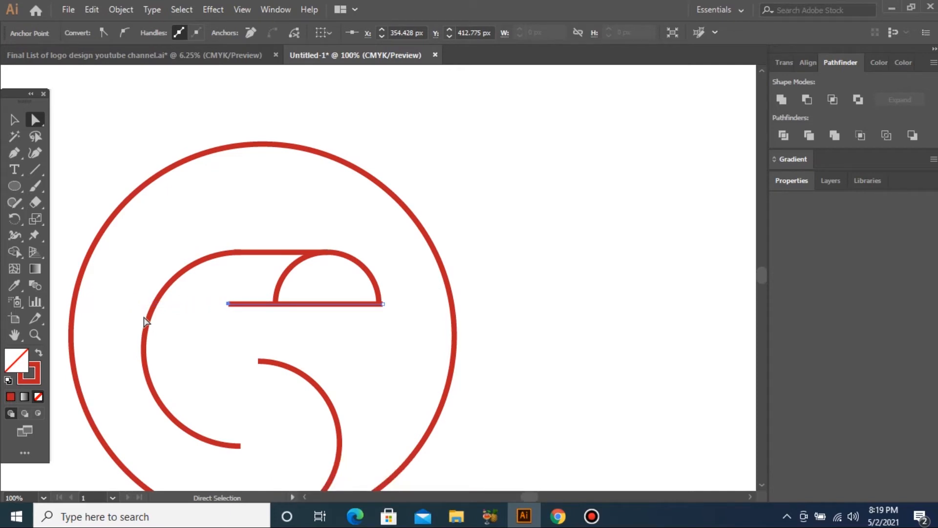
# Nudge the beak line's left end right so it starts where the head curve ends.
pyautogui.click(276, 254)
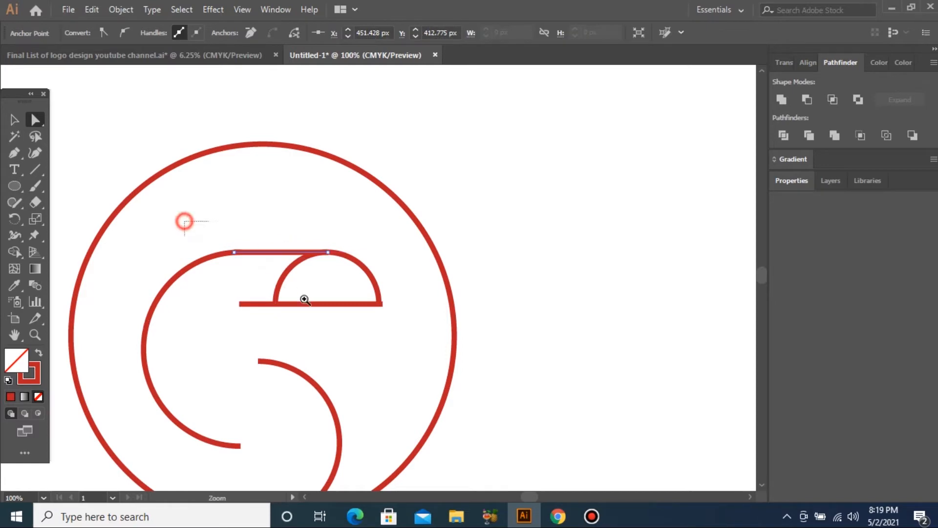
pyautogui.scroll(5, 295, 293)
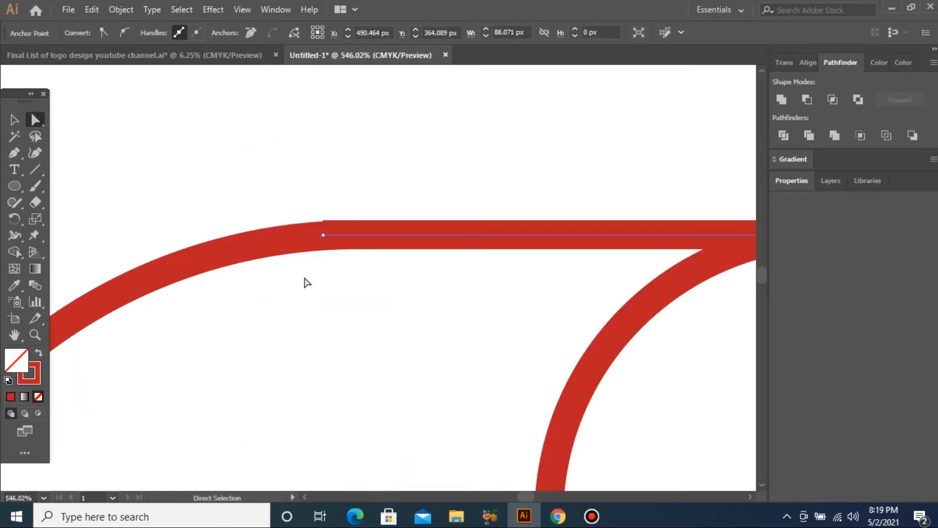
pyautogui.click(323, 236)
pyautogui.press('Right')
pyautogui.press('Right')
pyautogui.press('Right')
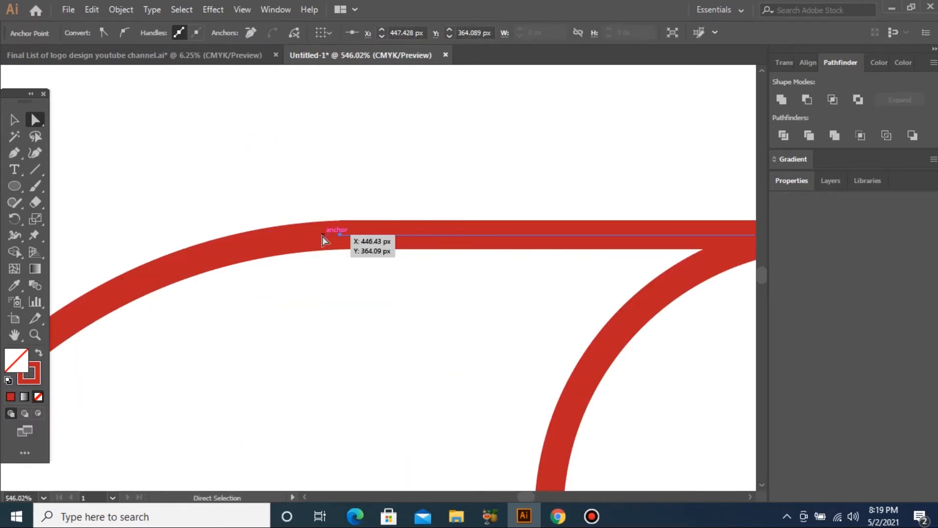
pyautogui.click(336, 286)
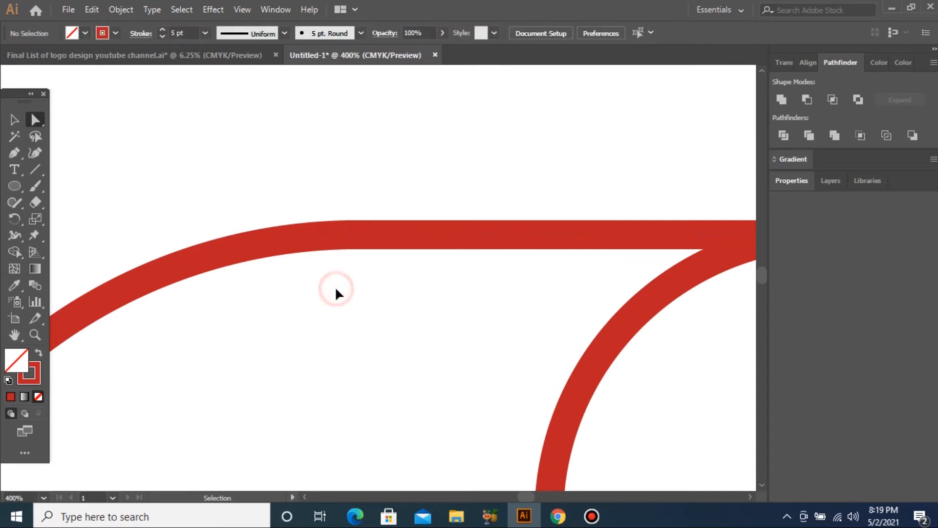
pyautogui.hotkey('ctrl', '-')
pyautogui.hotkey('ctrl', '-')
pyautogui.hotkey('ctrl', '-')
pyautogui.hotkey('ctrl', '-')
pyautogui.hotkey('ctrl', '-')
pyautogui.hotkey('ctrl', '-')
# Delete the left arc of the beak half-circle, leaving a single curved tip.
pyautogui.moveTo(376, 289); pyautogui.dragTo(422, 293)
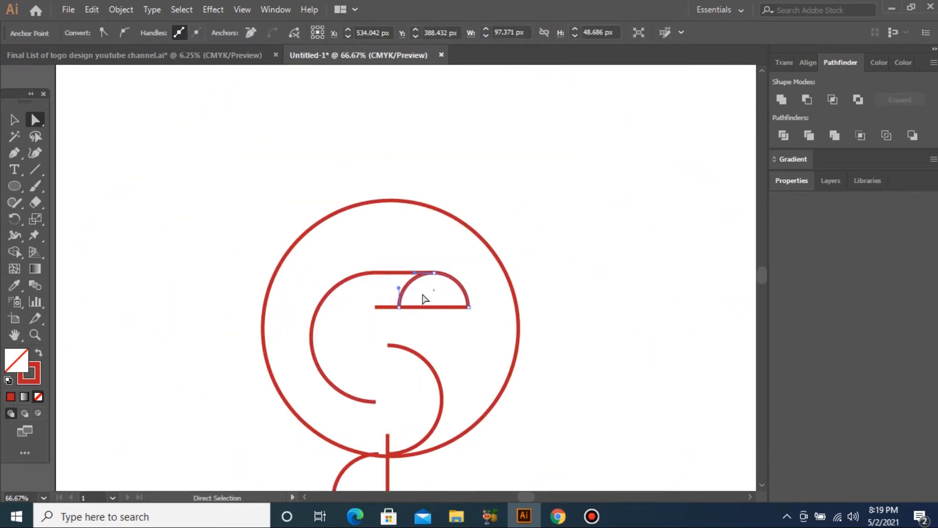
pyautogui.click(401, 306)
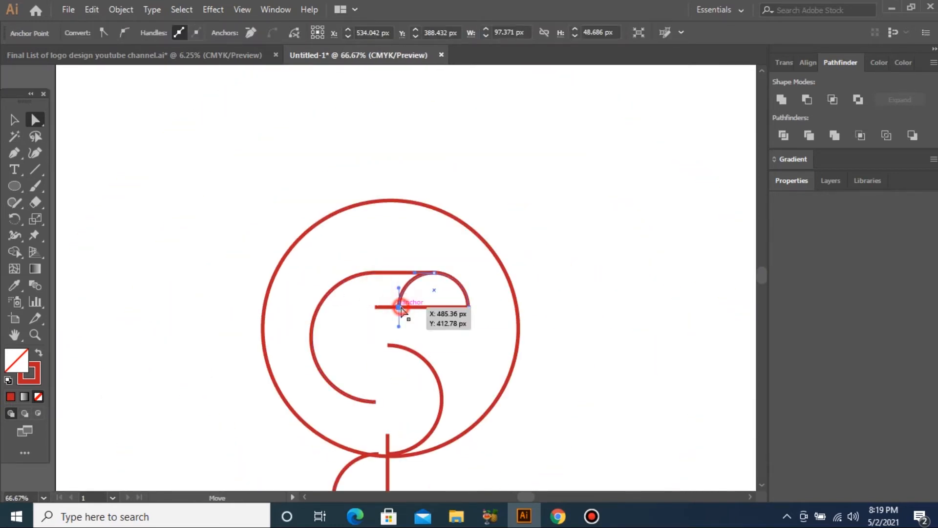
pyautogui.press('Delete')
pyautogui.moveTo(126, 203)
pyautogui.mouseDown()
pyautogui.moveTo(520, 441)
pyautogui.moveTo(613, 443)
pyautogui.mouseUp()
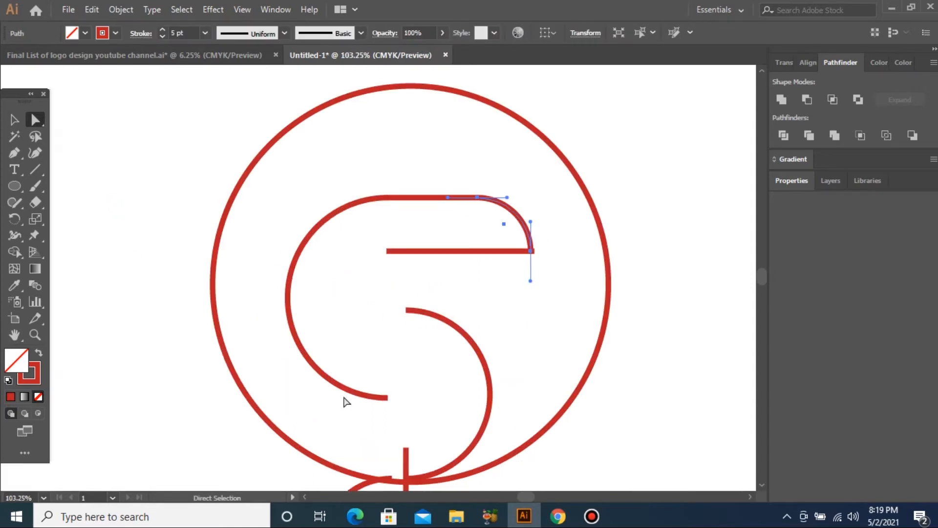
pyautogui.hotkey('ctrl', '-')
pyautogui.hotkey('ctrl', '-')
pyautogui.hotkey('ctrl', '-')
pyautogui.hotkey('ctrl', '-')
pyautogui.hotkey('ctrl', '-')
# Draw a small circle and move it into the eye position beside the beak.
pyautogui.click(15, 185)
pyautogui.moveTo(235, 231)
pyautogui.mouseDown()
pyautogui.moveTo(421, 324)
pyautogui.moveTo(438, 318)
pyautogui.moveTo(460, 339)
pyautogui.mouseUp()
pyautogui.press('v')
pyautogui.moveTo(317, 286); pyautogui.dragTo(581, 411)
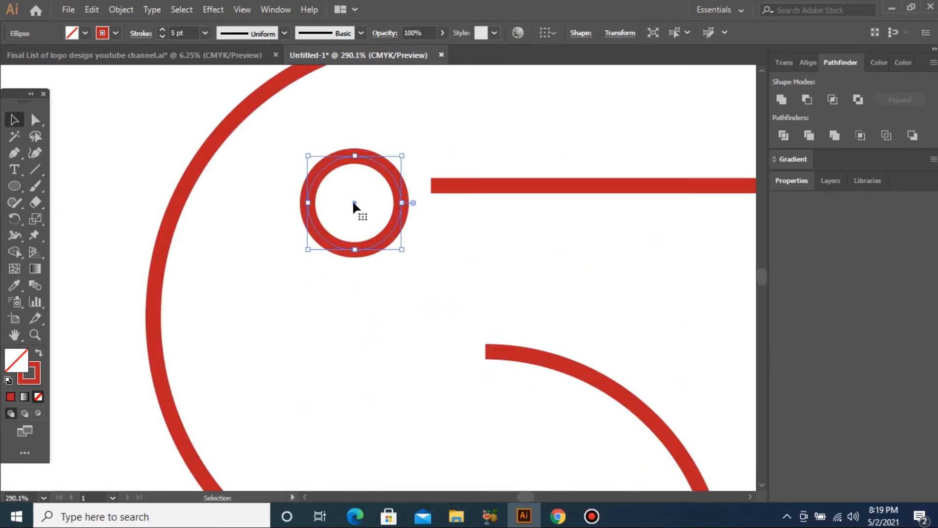
pyautogui.moveTo(353, 200); pyautogui.dragTo(339, 192)
# Select the vertical red stem line for anchor editing.
pyautogui.press('a')
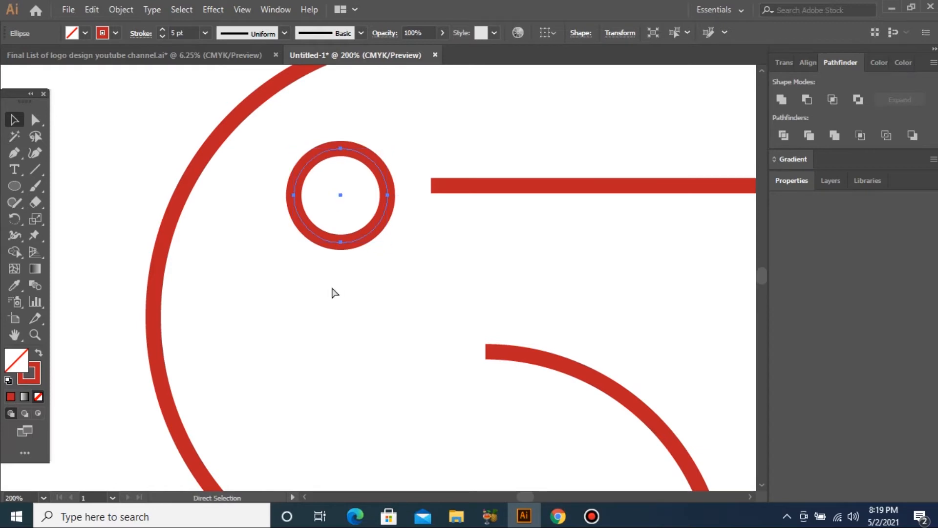
pyautogui.hotkey('ctrl', '0')
pyautogui.press('v')
pyautogui.moveTo(533, 423); pyautogui.dragTo(588, 440)
pyautogui.moveTo(299, 272); pyautogui.dragTo(360, 299)
pyautogui.click(36, 122)
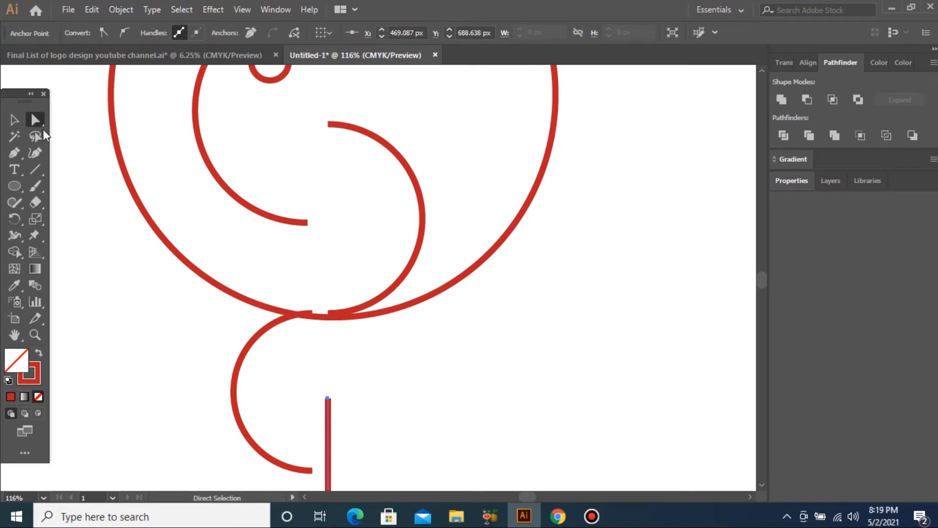
# Move the vertical line to the tail arc's end and nudge its top anchor down-left.
pyautogui.click(14, 124)
pyautogui.moveTo(328, 460); pyautogui.dragTo(310, 426)
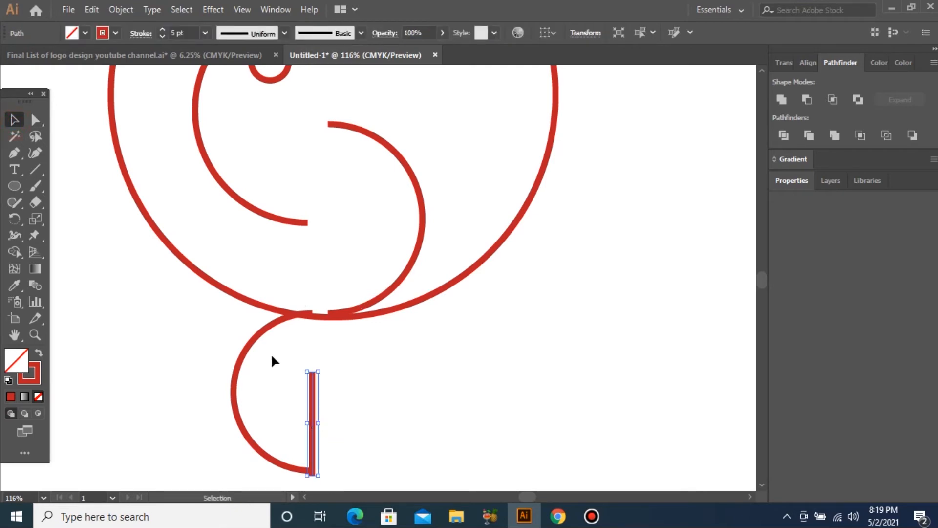
pyautogui.click(35, 119)
pyautogui.moveTo(280, 337); pyautogui.dragTo(344, 399)
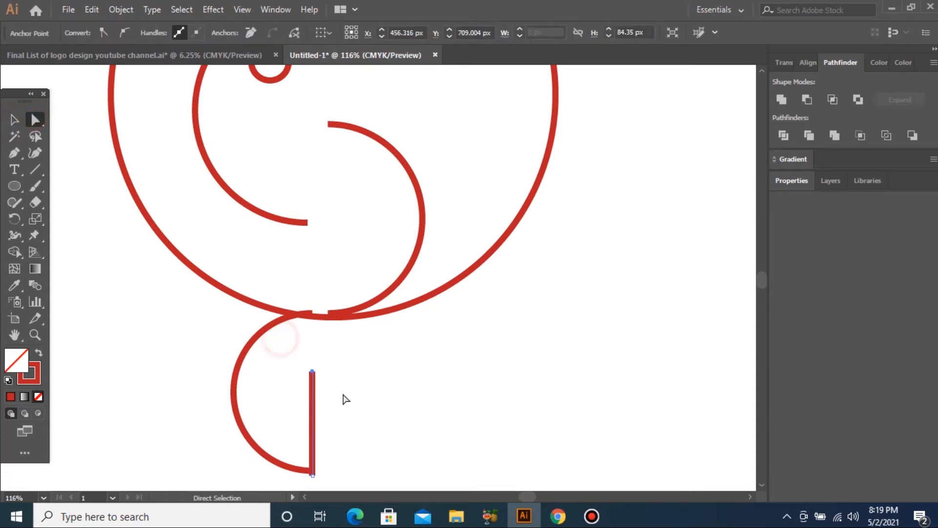
pyautogui.press('Left')
pyautogui.press('Left')
pyautogui.press('Down')
pyautogui.press('Down')
pyautogui.press('Down')
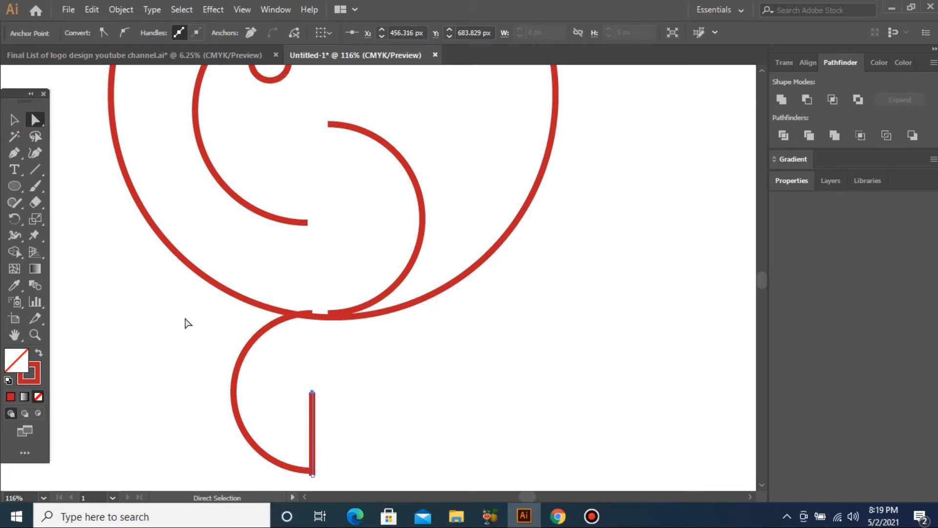
# Nudge the tail arc and vertical line up together so they join.
pyautogui.click(14, 120)
pyautogui.moveTo(115, 351); pyautogui.dragTo(402, 472)
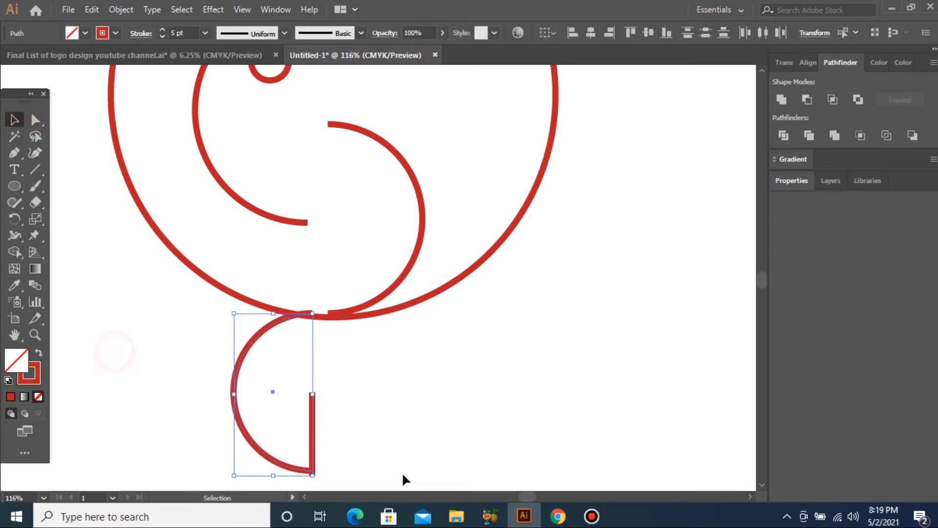
pyautogui.press('Up')
pyautogui.press('Up')
pyautogui.click(421, 247)
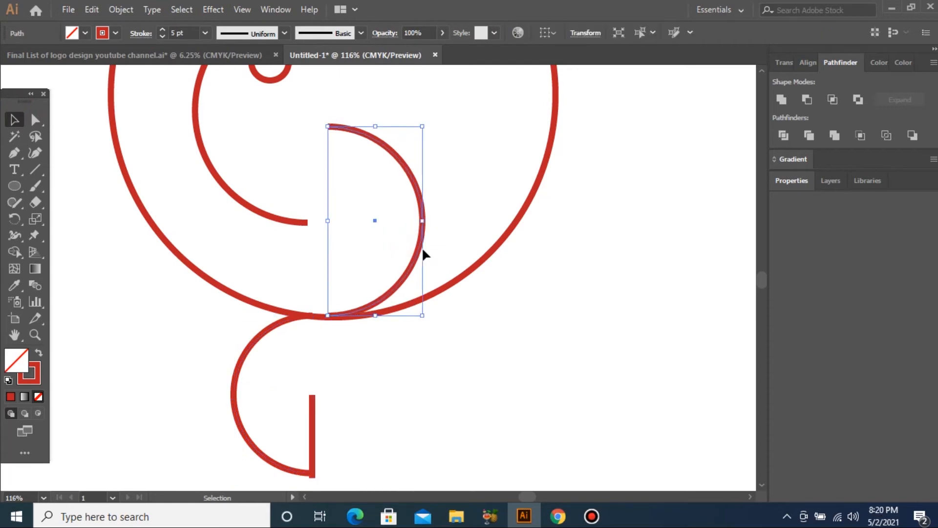
pyautogui.click(272, 447)
pyautogui.scroll(-3, 272, 447)
pyautogui.click(126, 436)
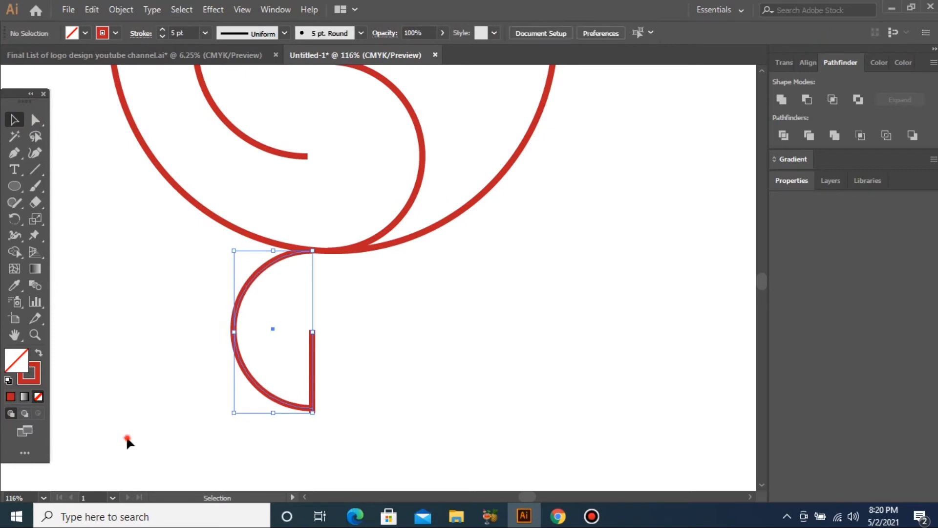
pyautogui.moveTo(137, 366); pyautogui.dragTo(434, 436)
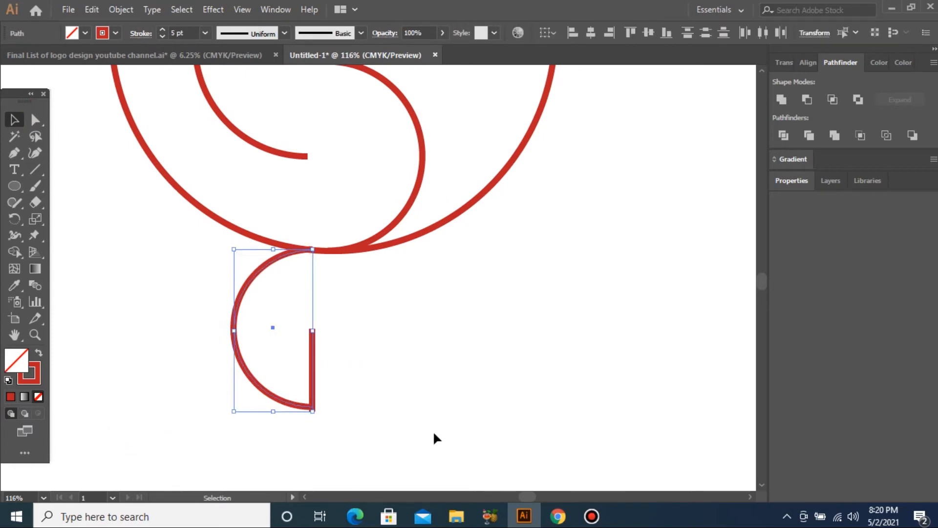
pyautogui.hotkey('ctrl', '1')
pyautogui.hotkey('ctrl', '-')
pyautogui.hotkey('ctrl', '-')
pyautogui.hotkey('ctrl', '-')
pyautogui.hotkey('ctrl', '-')
# Set every logo stroke to 16 pt.
pyautogui.press('v')
pyautogui.moveTo(310, 159); pyautogui.dragTo(491, 308)
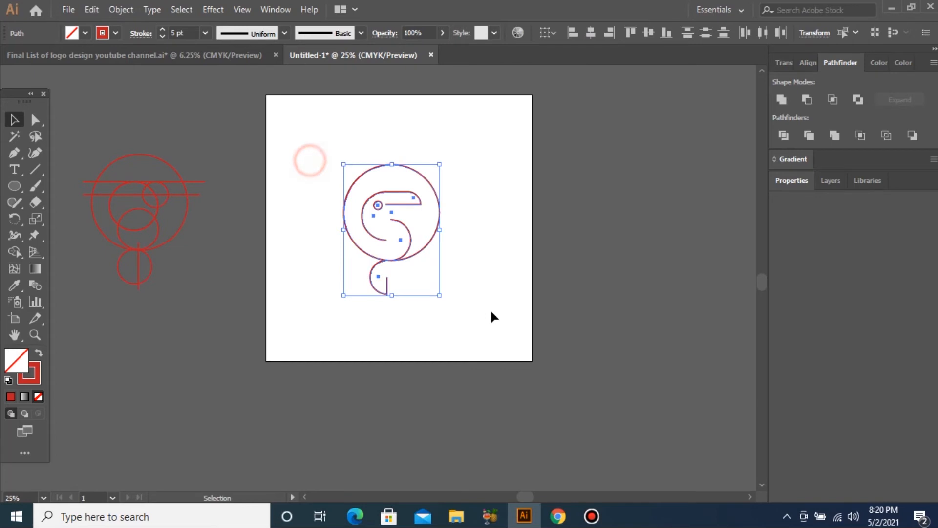
pyautogui.click(205, 32)
pyautogui.click(221, 275)
pyautogui.moveTo(289, 140)
pyautogui.mouseDown()
pyautogui.moveTo(446, 310)
pyautogui.moveTo(509, 342)
pyautogui.mouseUp()
pyautogui.click(190, 315)
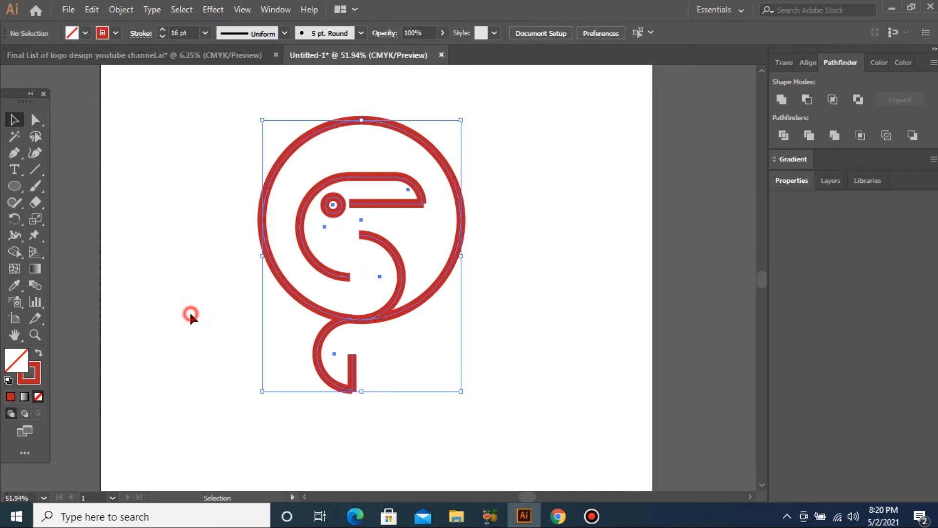
# Pull the lower beak line's left end back from the eye.
pyautogui.click(376, 207)
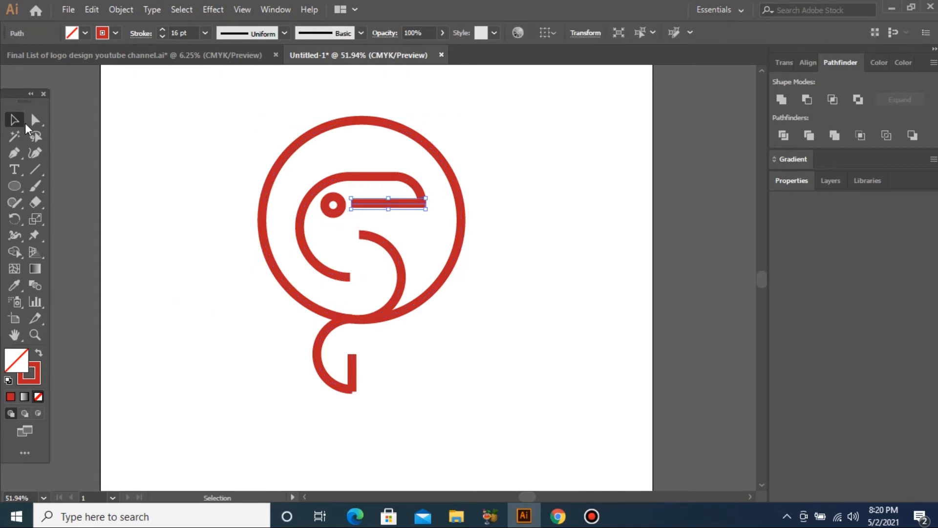
pyautogui.click(34, 121)
pyautogui.keyDown('ctrl'); pyautogui.keyDown('space'); pyautogui.moveTo(287, 141); pyautogui.dragTo(513, 295); pyautogui.keyUp('space'); pyautogui.keyUp('ctrl')
pyautogui.moveTo(226, 198); pyautogui.dragTo(278, 297)
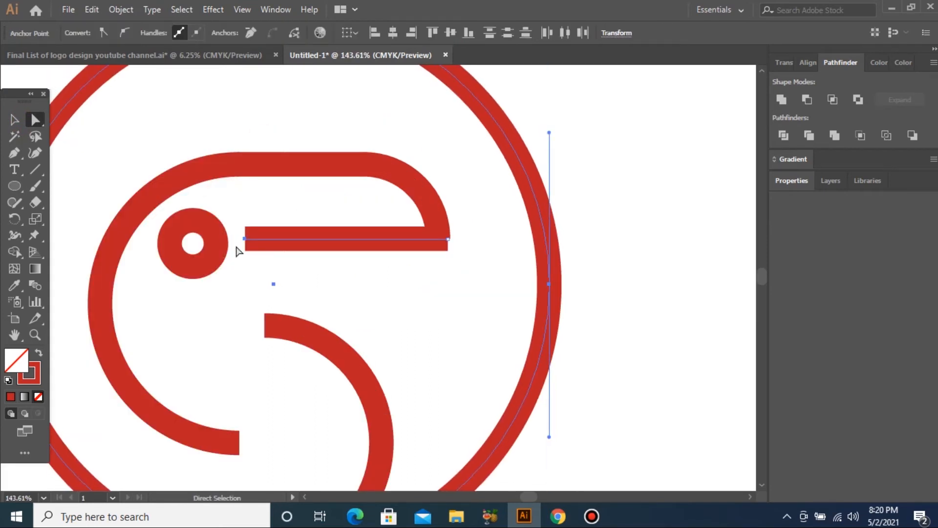
pyautogui.press('Right')
pyautogui.press('Right')
pyautogui.press('Right')
pyautogui.press('Right')
pyautogui.press('Left')
pyautogui.press('Left')
pyautogui.click(637, 220)
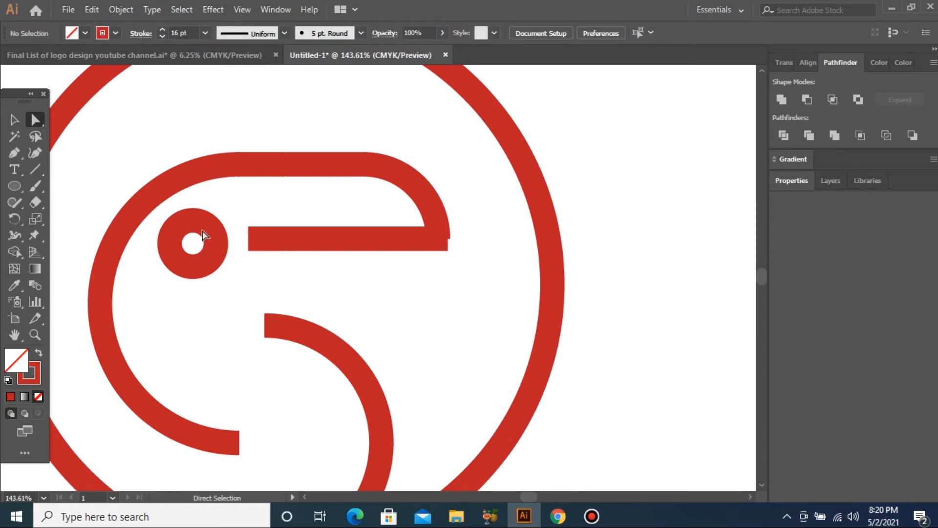
# Extend the lower beak line's right end flush with the curved beak tip.
pyautogui.moveTo(269, 260); pyautogui.dragTo(287, 274)
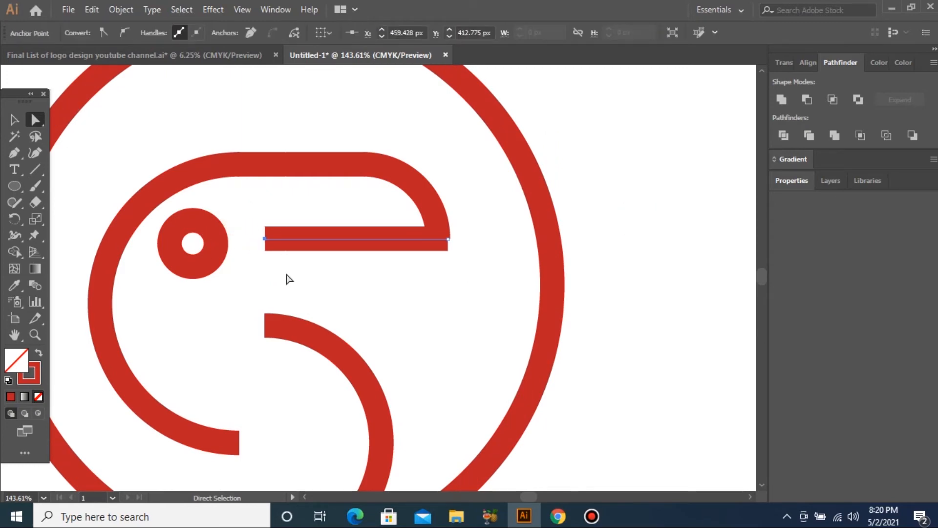
pyautogui.moveTo(448, 239); pyautogui.dragTo(451, 239)
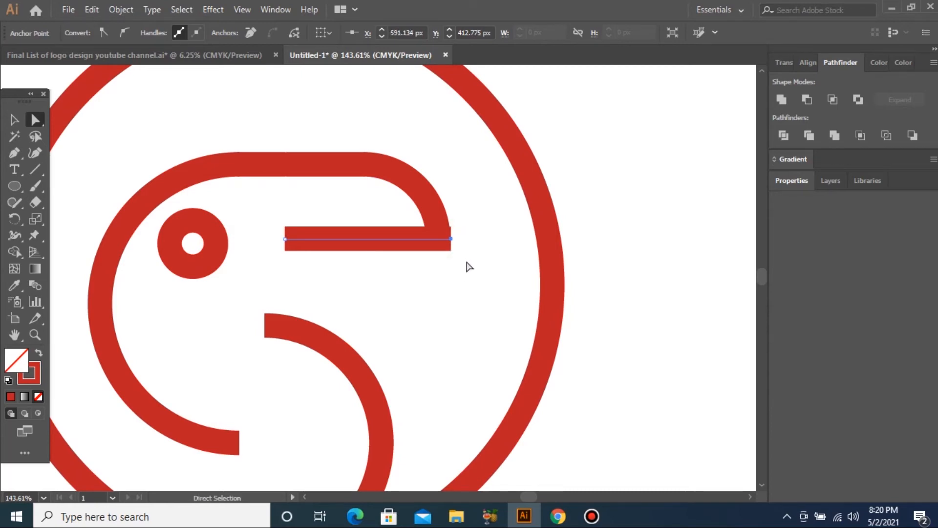
pyautogui.moveTo(414, 200); pyautogui.dragTo(492, 288)
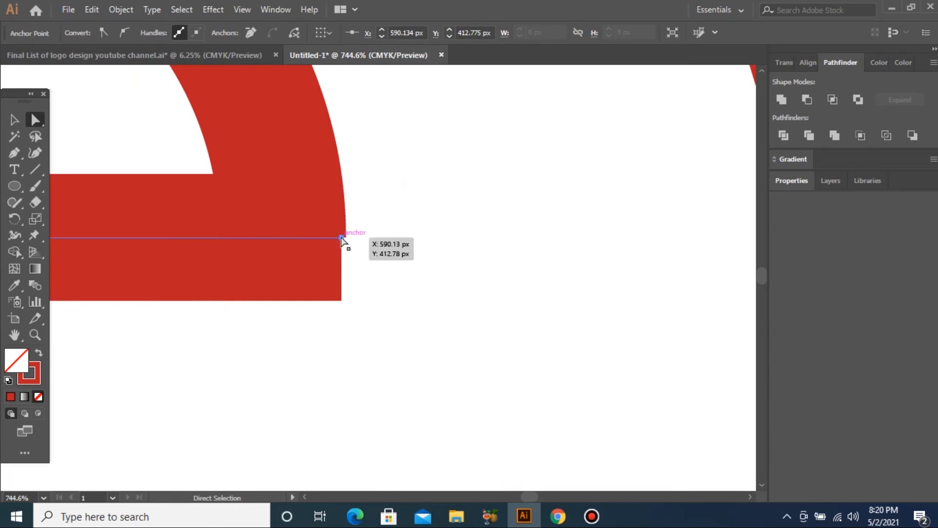
pyautogui.moveTo(343, 238); pyautogui.dragTo(345, 238)
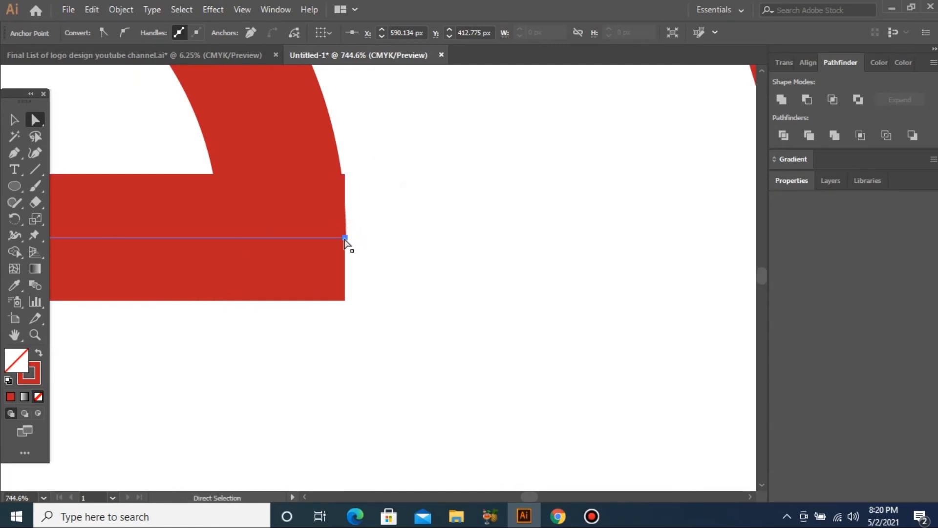
pyautogui.click(93, 9)
# Expand the lower beak bar's stroke into a filled shape.
pyautogui.moveTo(117, 9)
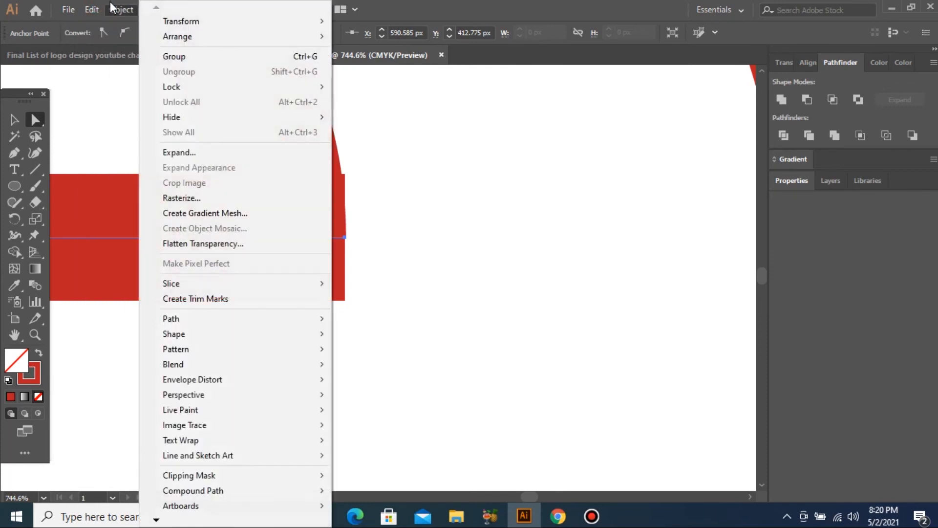
pyautogui.click(202, 152)
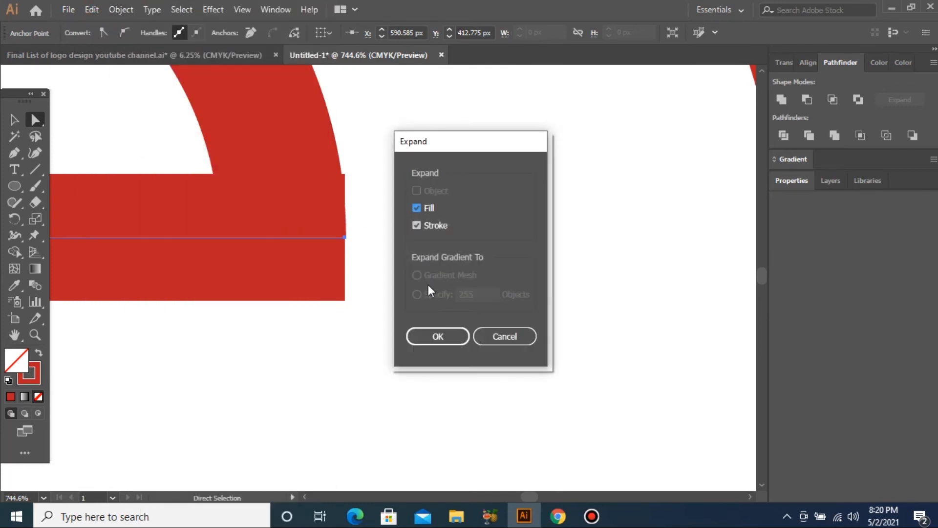
pyautogui.click(443, 336)
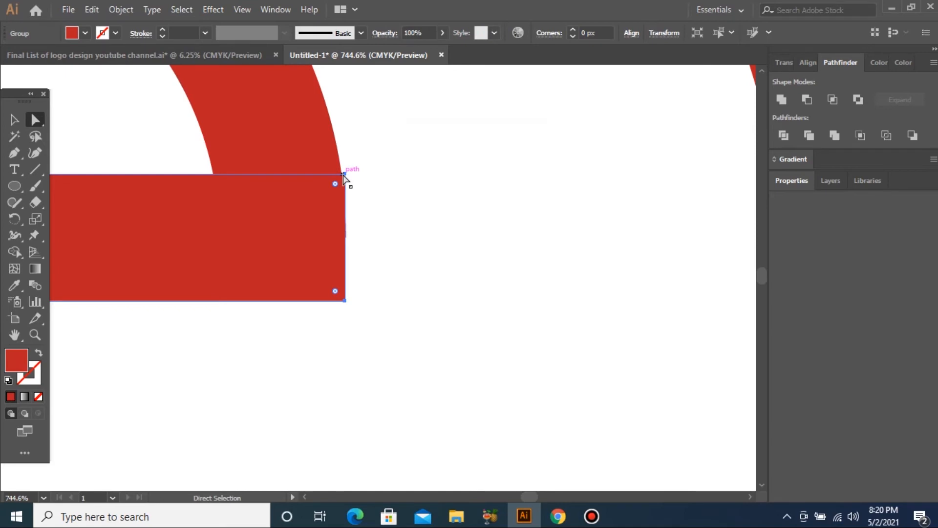
# Push the bar's right edge slightly right to follow the beak tip.
pyautogui.click(343, 175)
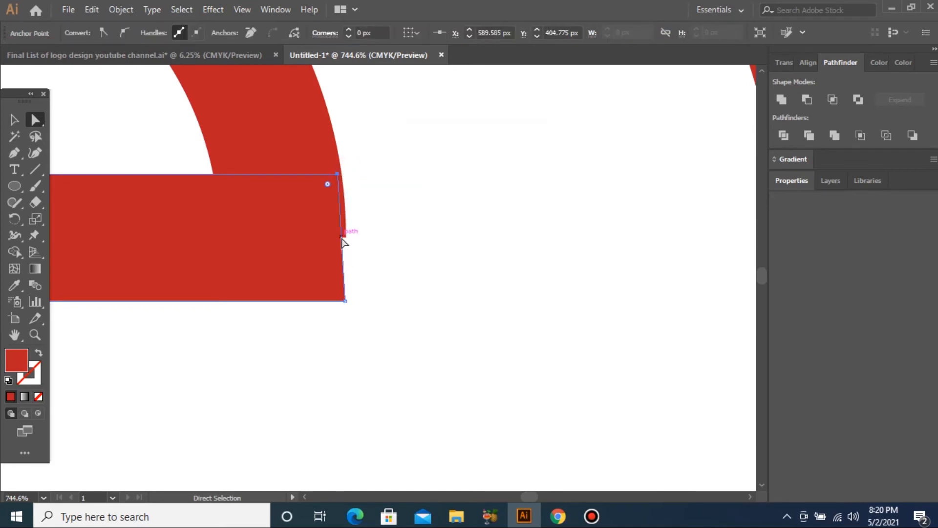
pyautogui.moveTo(343, 239); pyautogui.dragTo(347, 243)
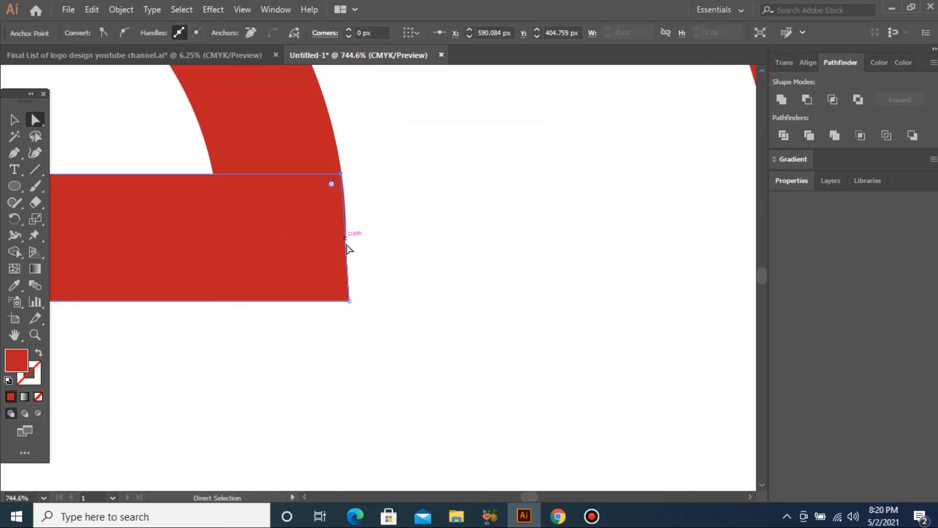
pyautogui.hotkey('ctrl', '0')
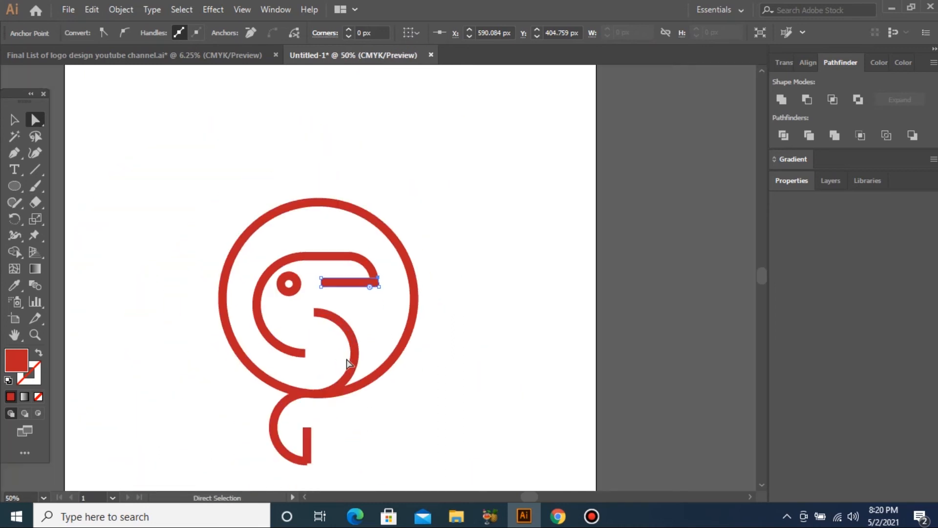
# Shift one edge of the tail's vertical bar 8 px left, flush with the tail arc.
pyautogui.moveTo(245, 431); pyautogui.dragTo(189, 428)
pyautogui.moveTo(171, 388); pyautogui.dragTo(390, 475)
pyautogui.moveTo(427, 283); pyautogui.dragTo(491, 311)
pyautogui.press('Left')
pyautogui.press('Left')
pyautogui.press('Left')
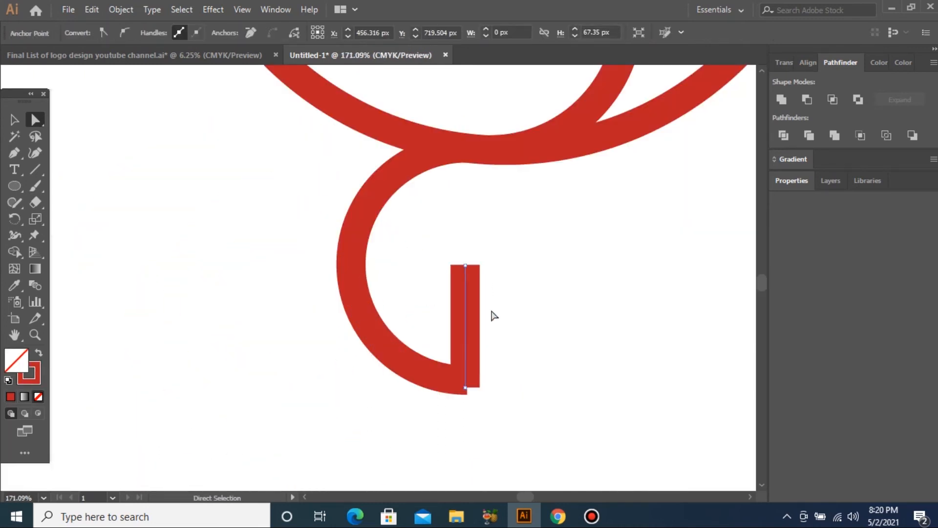
pyautogui.press('Left')
pyautogui.press('Left')
pyautogui.press('Left')
pyautogui.press('Left')
# Select every part of the toucan logo.
pyautogui.hotkey('ctrl', '-')
pyautogui.hotkey('ctrl', '-')
pyautogui.hotkey('ctrl', '-')
pyautogui.hotkey('ctrl', '-')
pyautogui.hotkey('ctrl', '-')
pyautogui.hotkey('ctrl', '-')
pyautogui.hotkey('ctrl', '-')
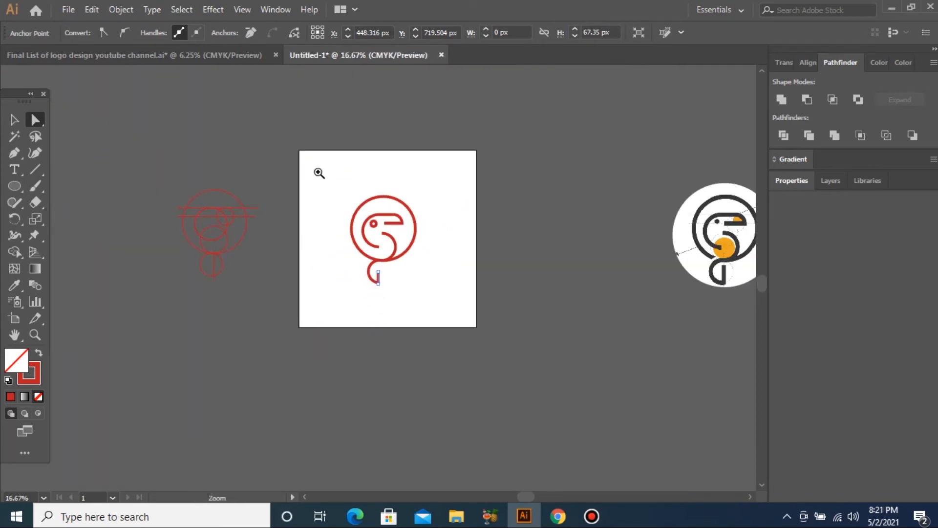
pyautogui.moveTo(319, 172); pyautogui.dragTo(469, 330)
pyautogui.click(15, 120)
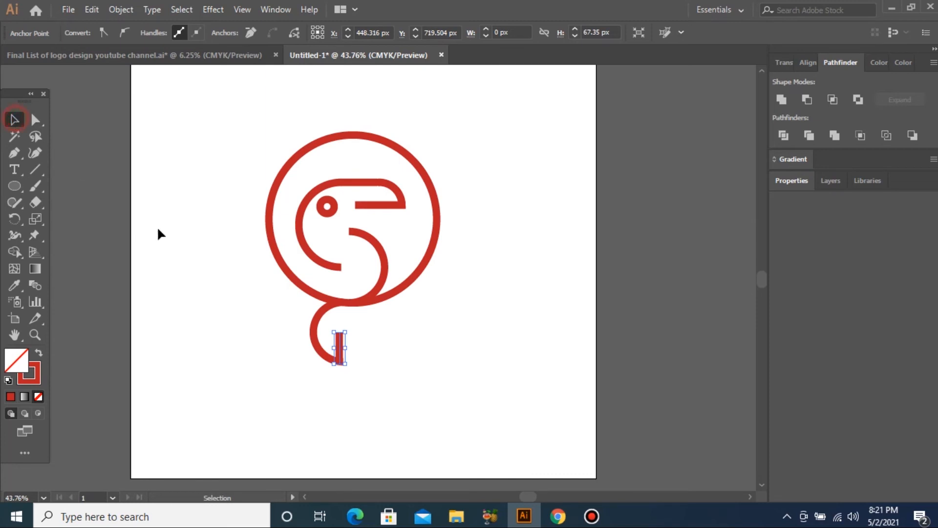
pyautogui.moveTo(173, 121); pyautogui.dragTo(470, 367)
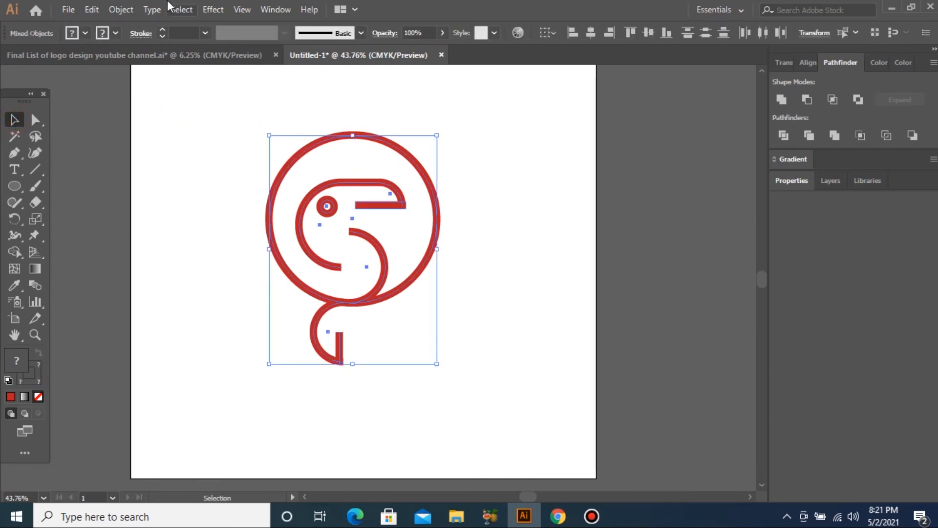
# Expand all the logo's strokes into filled shapes, keeping Fill and Stroke checked.
pyautogui.click(128, 11)
pyautogui.click(205, 152)
pyautogui.click(435, 344)
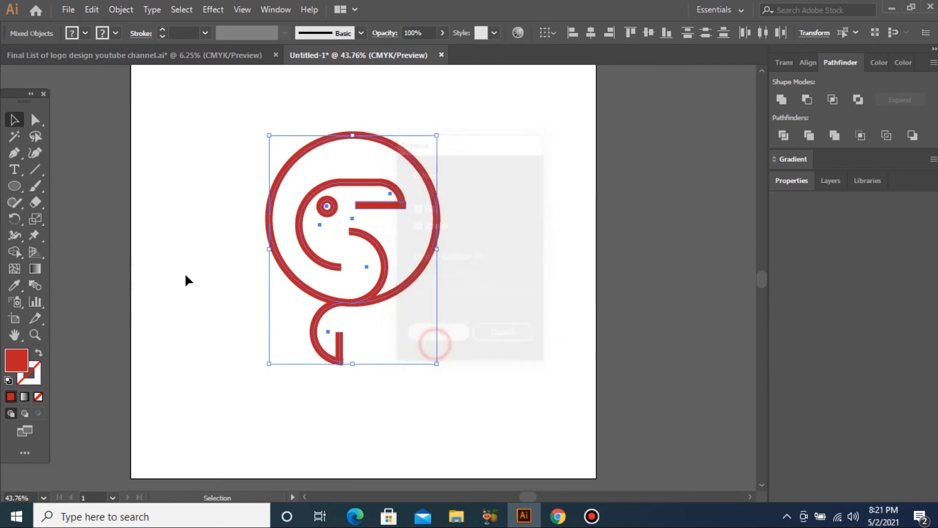
pyautogui.click(185, 271)
pyautogui.press('p')
pyautogui.moveTo(188, 247); pyautogui.dragTo(446, 383)
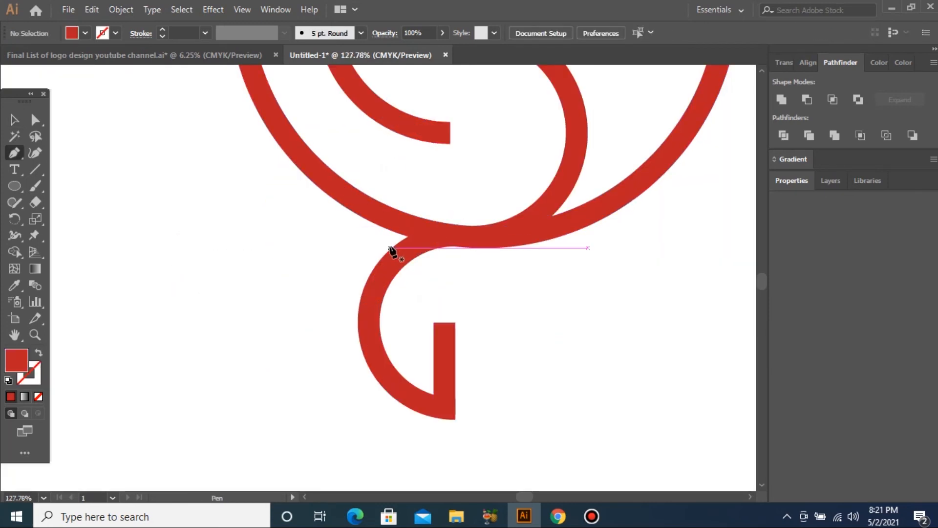
# Draw a closed wedge shape with the Pen where the ring meets the tail.
pyautogui.click(391, 249)
pyautogui.moveTo(451, 225); pyautogui.dragTo(494, 219)
pyautogui.click(450, 224)
pyautogui.click(393, 199)
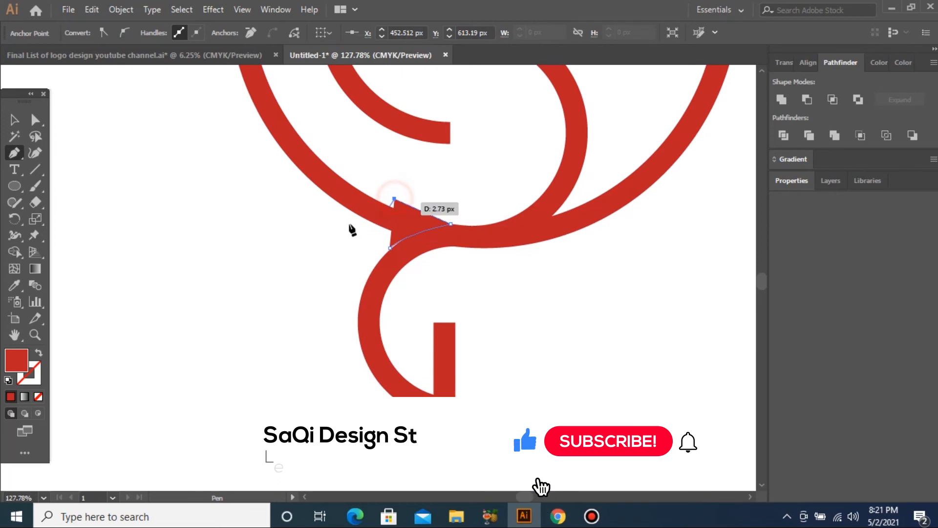
pyautogui.moveTo(320, 221); pyautogui.dragTo(283, 208)
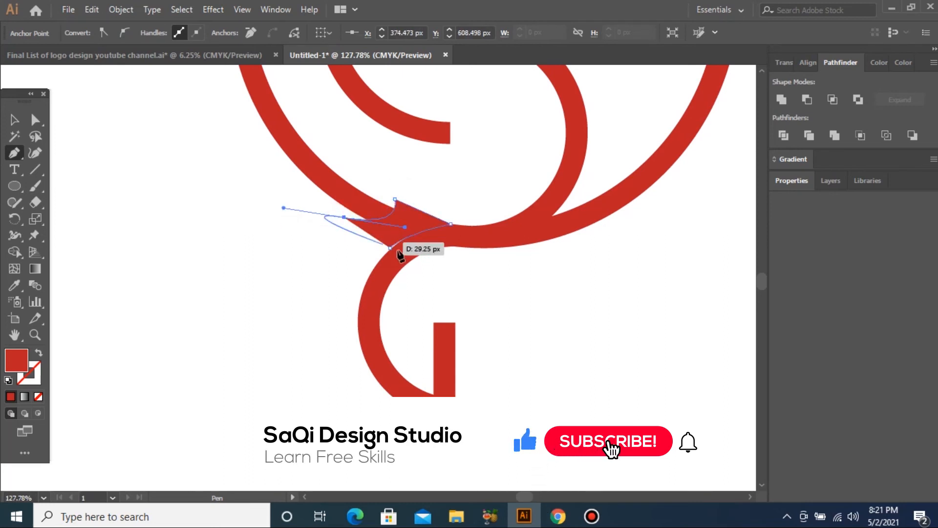
pyautogui.click(390, 248)
# Subtract the wedge from the ring with Pathfinder Minus Front, then Expand.
pyautogui.press('v')
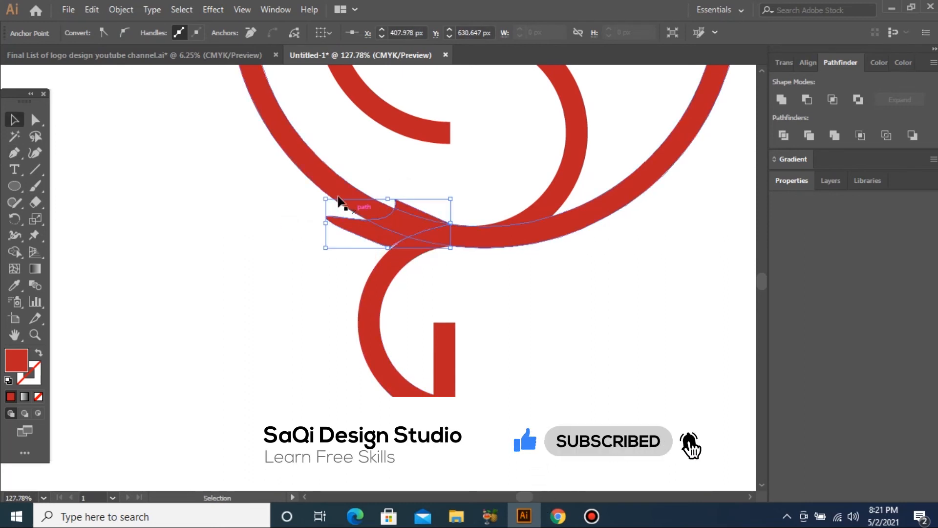
pyautogui.keyDown('shift'); pyautogui.click(316, 183); pyautogui.keyUp('shift')
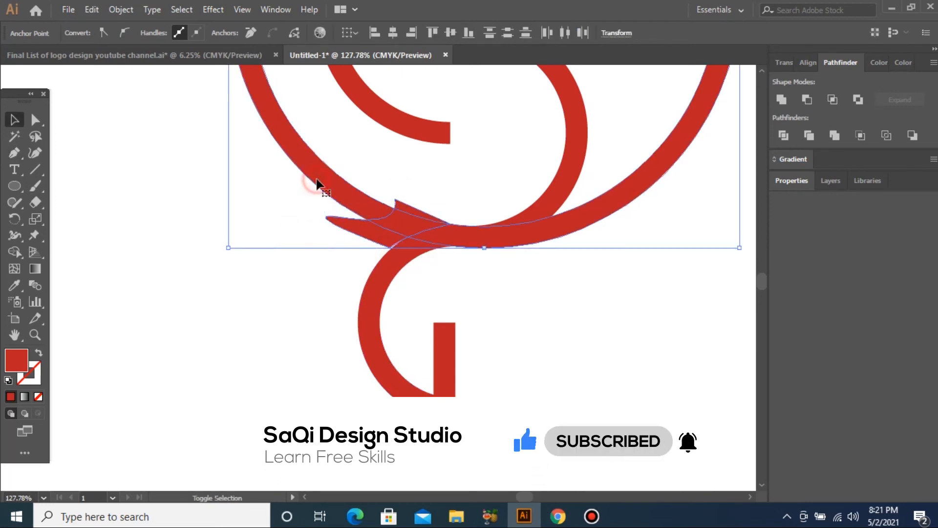
pyautogui.keyDown('alt'); pyautogui.click(806, 100); pyautogui.keyUp('alt')
pyautogui.click(899, 105)
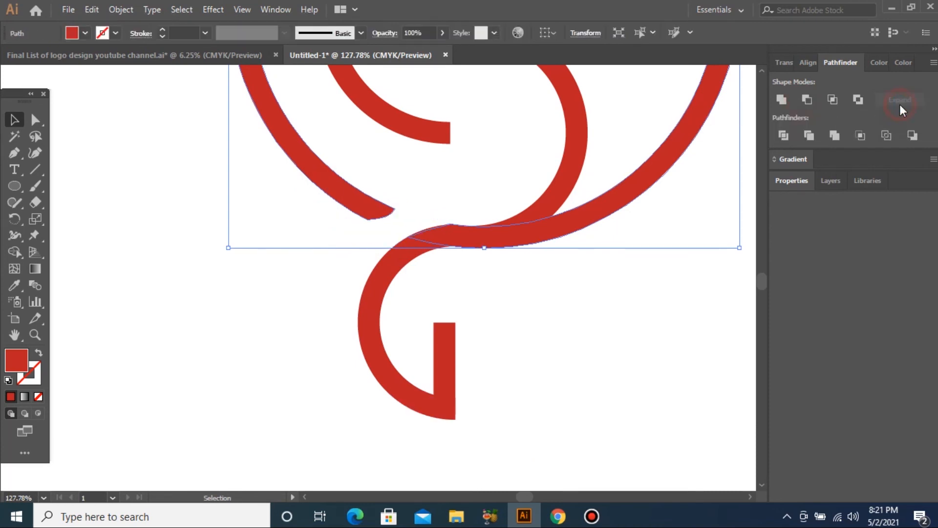
pyautogui.click(667, 256)
pyautogui.click(658, 305)
pyautogui.hotkey('ctrl', '-')
pyautogui.hotkey('ctrl', '-')
pyautogui.hotkey('ctrl', '-')
pyautogui.hotkey('ctrl', '-')
pyautogui.hotkey('ctrl', '-')
pyautogui.hotkey('ctrl', '-')
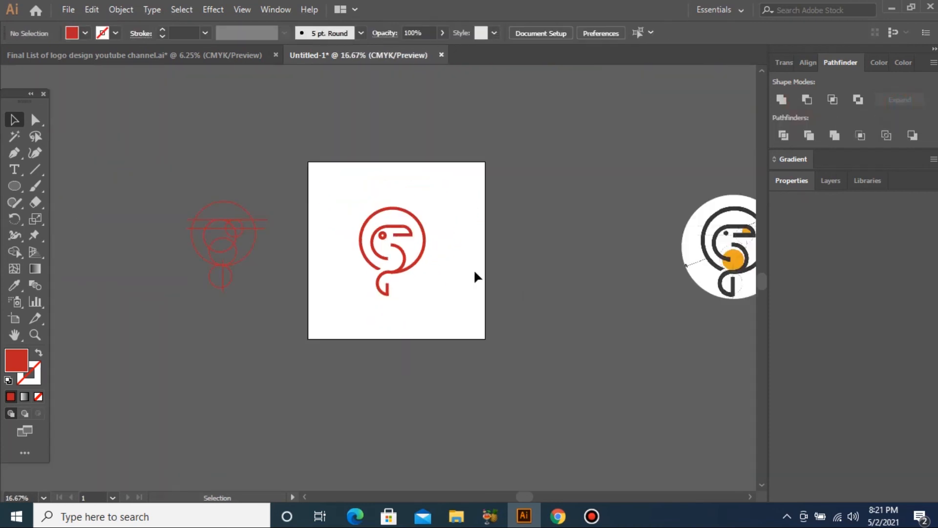
# Select all the toucan's red shapes and combine them with Pathfinder Unite.
pyautogui.moveTo(337, 203); pyautogui.dragTo(445, 310)
pyautogui.hotkey('ctrl', 'space')
pyautogui.moveTo(249, 170); pyautogui.dragTo(526, 285)
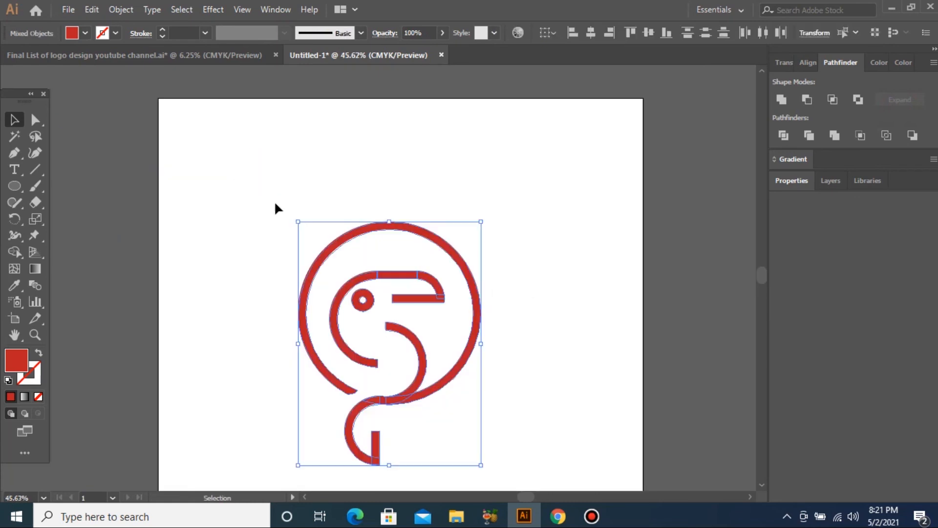
pyautogui.hotkey('ctrl', '-')
pyautogui.hotkey('ctrl', '-')
pyautogui.moveTo(253, 180); pyautogui.dragTo(521, 383)
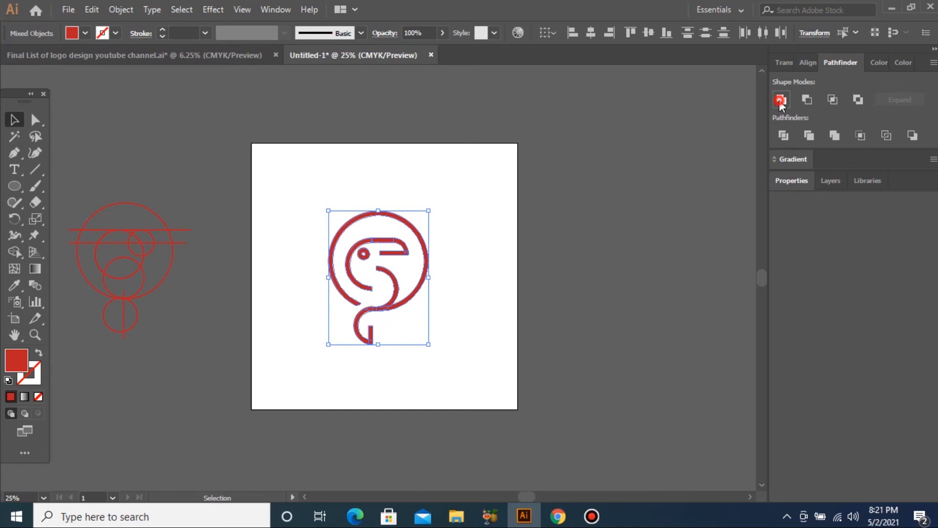
pyautogui.click(780, 100)
pyautogui.hotkey('ctrl', 'space')
pyautogui.moveTo(218, 132); pyautogui.dragTo(546, 410)
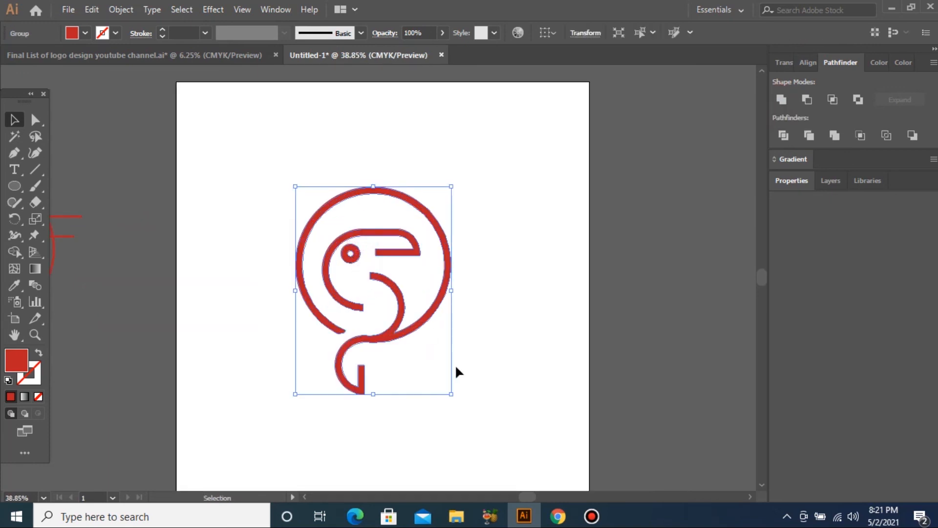
# Change the logo's fill from red to golden yellow E8BF13.
pyautogui.doubleClick(21, 365)
pyautogui.moveTo(764, 259); pyautogui.dragTo(768, 287)
pyautogui.moveTo(730, 178); pyautogui.dragTo(730, 144)
pyautogui.click(904, 132)
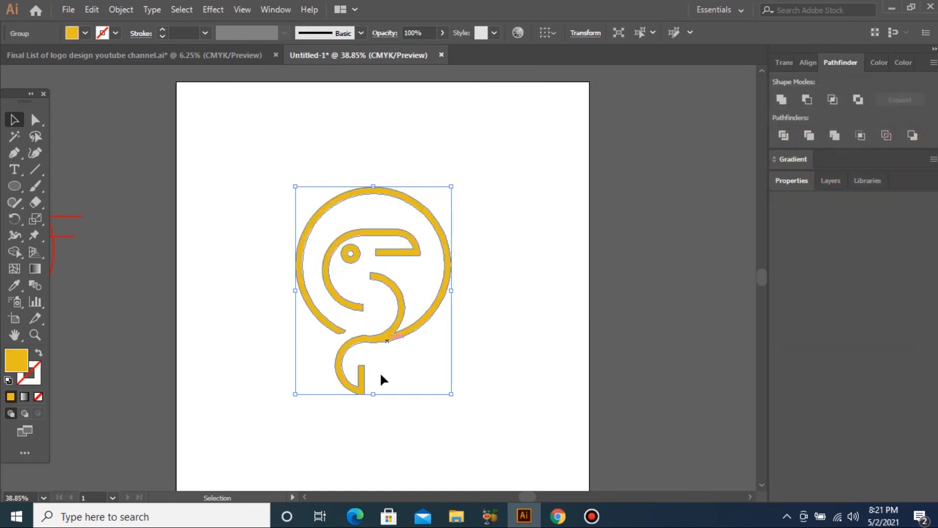
# Reposition the logo slightly lower and enlarge it on the artboard.
pyautogui.hotkey('ctrl', '-')
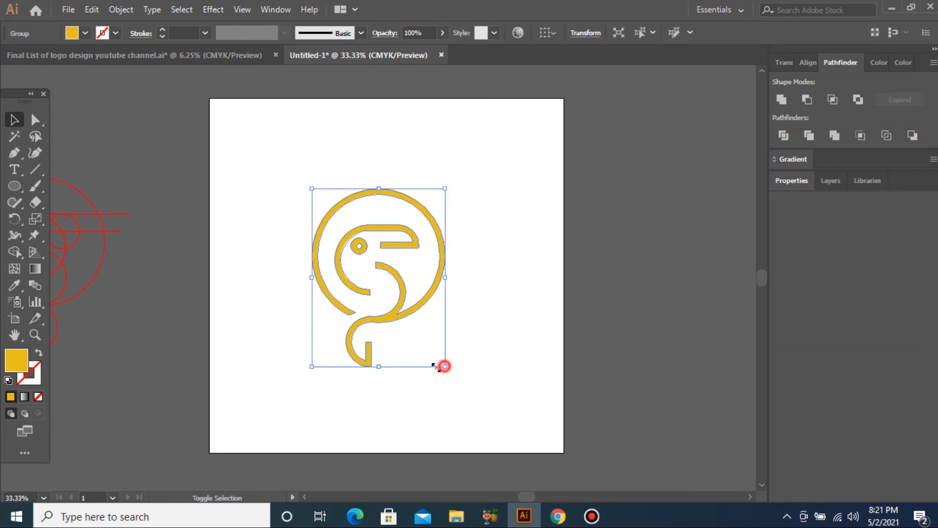
pyautogui.moveTo(442, 366); pyautogui.dragTo(420, 364)
pyautogui.moveTo(382, 283); pyautogui.dragTo(394, 297)
pyautogui.click(538, 318)
pyautogui.moveTo(297, 207); pyautogui.dragTo(494, 361)
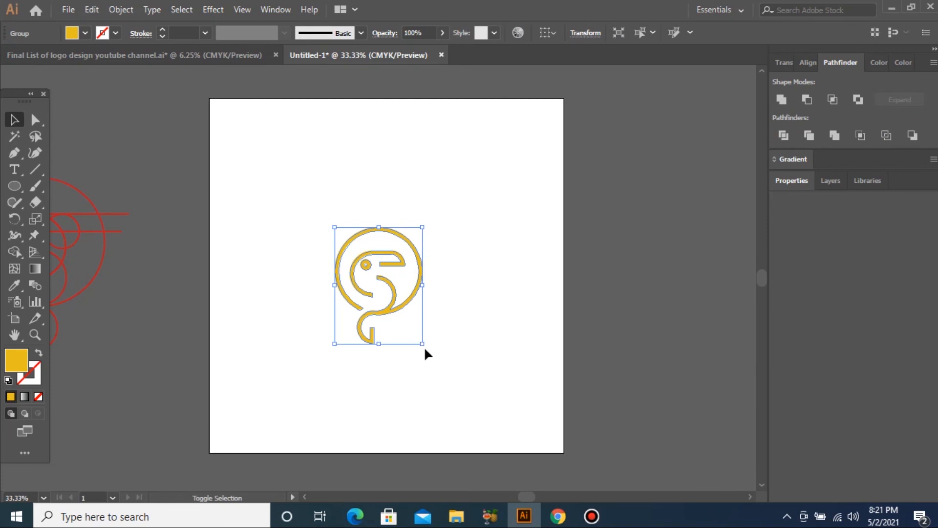
pyautogui.moveTo(423, 343); pyautogui.dragTo(455, 386)
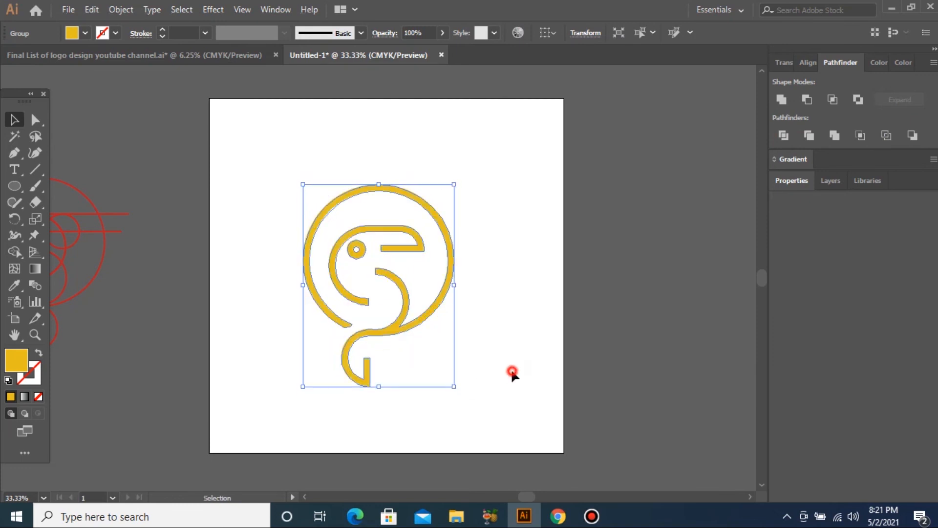
pyautogui.click(512, 373)
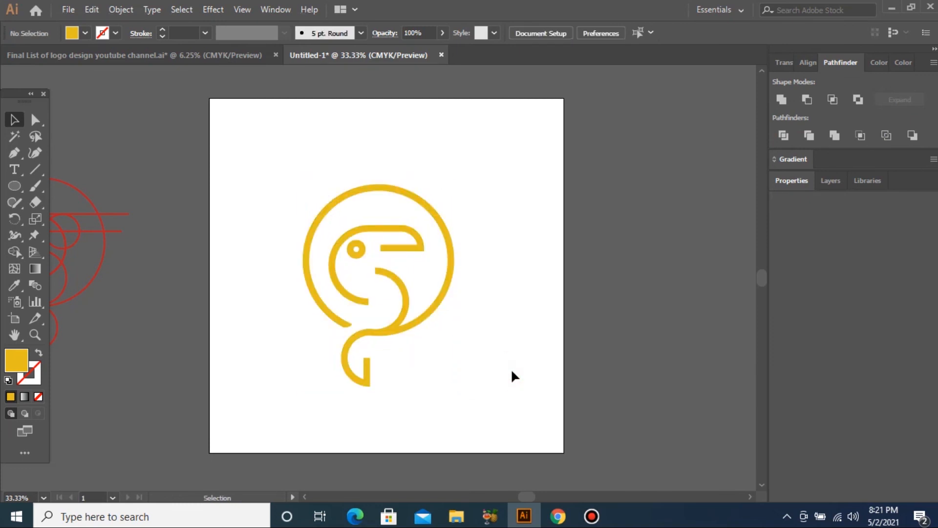